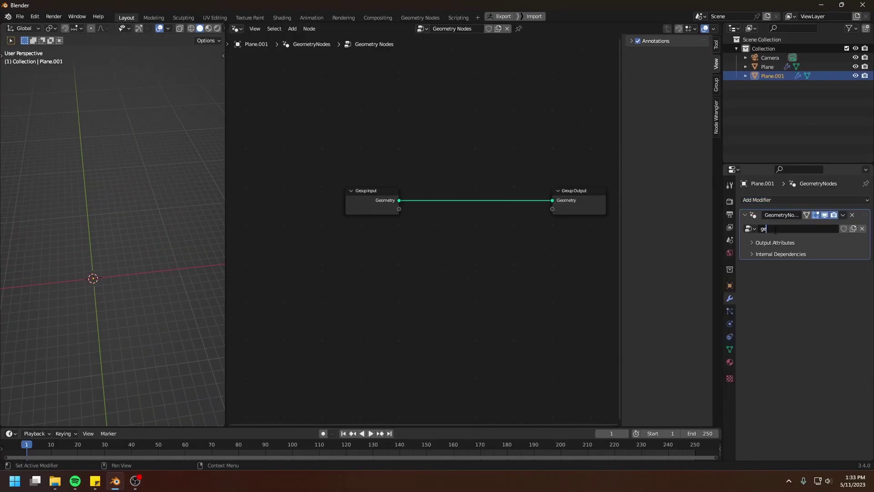
Name the geometry node tree gen and delete its Group Input node.
type("n")
key("Return")
key("x")
Add a Create landscape node linked to the Group Output, with Size X and Size Y set to 2000 m.
key("shift+a")
left_click_drag(382, 217, 564, 214)
left_click_drag(353, 237, 354, 246)
type("2000125")
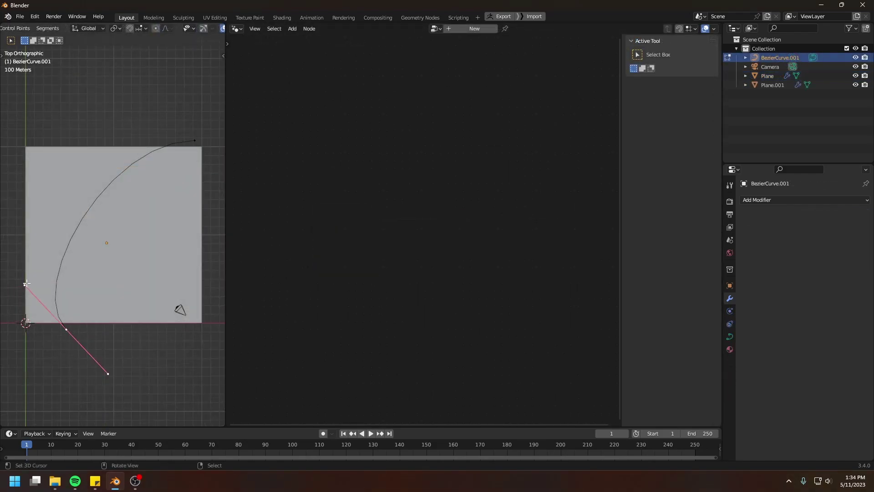
Add a D - Shape displace node between the Create landscape node and the Group Output.
key("shift+a")
type("sha")
left_click(468, 189)
left_click(482, 224)
left_click_drag(358, 234, 340, 194)
Bring BezierCurve.001 into the node tree as an Object Info node and link its Geometry to the displacement's Shape input.
left_click_drag(780, 57, 330, 304)
left_click_drag(385, 344, 450, 242)
left_click_drag(358, 319, 342, 306)
Set the shape displacement's Spread to 580.4 and its Height to 435.2.
left_click(457, 250)
left_click_drag(462, 258, 578, 257)
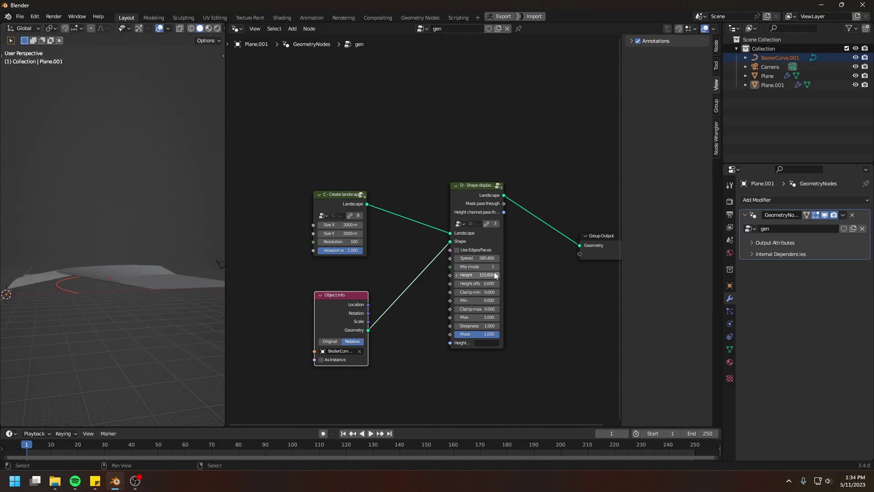
mouse_move(494, 271)
left_mouse_down()
mouse_move(495, 265)
mouse_move(498, 276)
left_mouse_up()
Insert a Resample Curve node with a count of 53 between the curve's Object Info node and the shape displacement.
scroll(329, 318, "down", 2)
key("shift+a")
left_click_drag(339, 301, 320, 328)
left_click(353, 254)
left_click(378, 276)
left_click(314, 307)
key("shift+a")
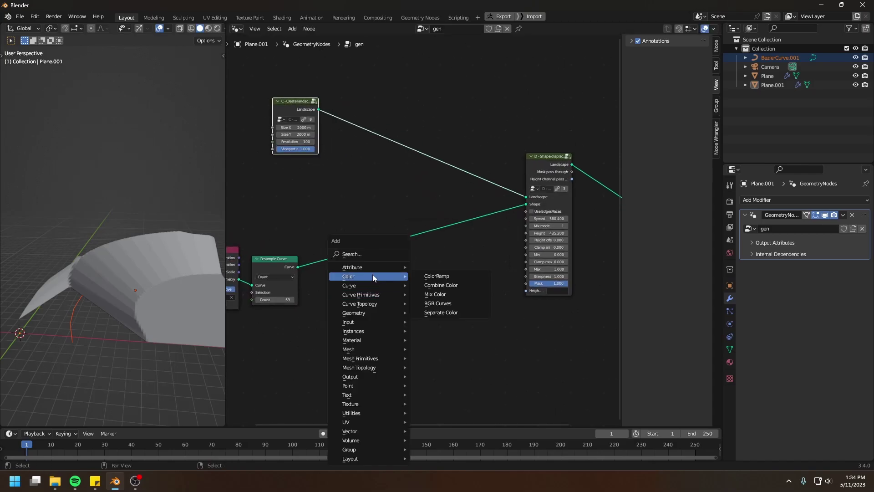
Add a Divide math node feeding the Noise Texture's Scale, set its first value to 1 and adjust its second value.
key("shift+a")
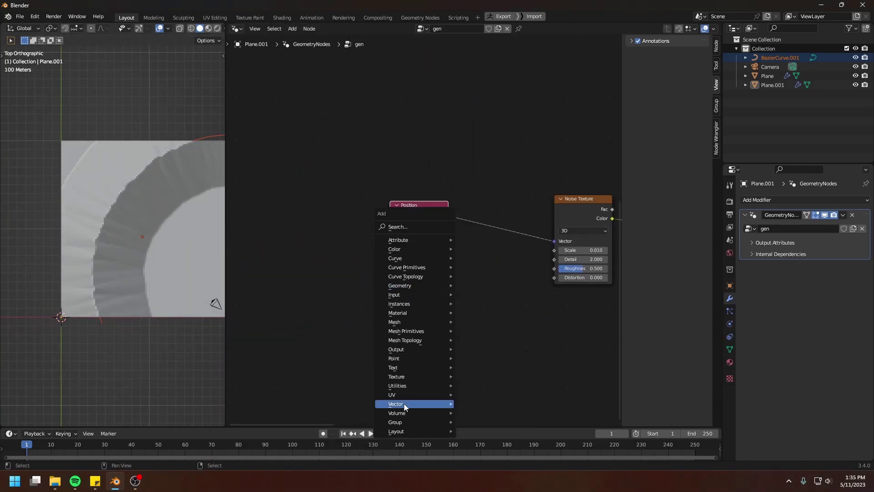
left_click(437, 386)
left_click_drag(487, 276, 554, 250)
left_click(459, 309)
type("1")
key("Return")
left_click_drag(459, 318, 548, 318)
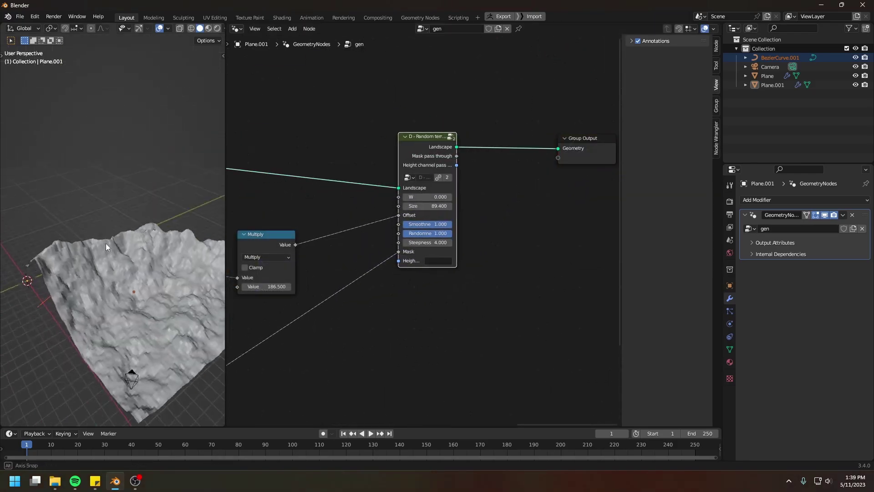
Move the Group Output node farther from the random terraces node and hide the node editor's sidebar.
middle_click_drag(105, 243, 134, 233)
key("g")
left_click(575, 173)
key("n")
Insert a D - Erosion node between the random terraces node and the Group Output.
key("shift+a")
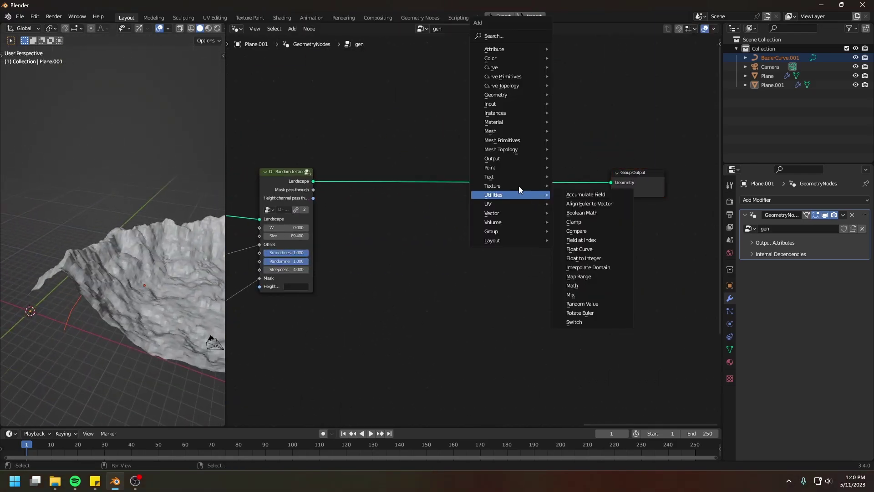
left_click(506, 36)
type("er")
left_click(532, 51)
left_click(433, 156)
Set the erosion node's debris carrying capacity to 20.
scroll(490, 368, "up", 4)
left_click(459, 210)
type("20")
key("Return")
left_click_drag(492, 200, 550, 191)
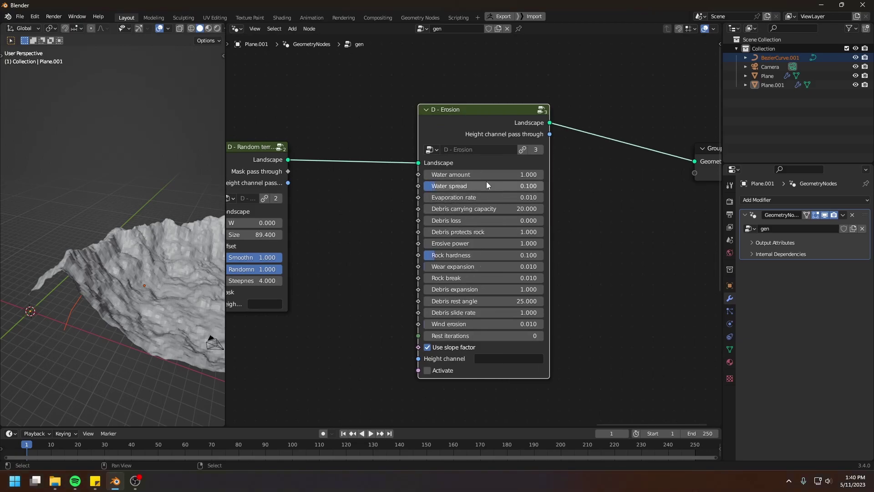
Set the erosion's water amount to 0.1, rock hardness to 0.3, wear expansion to 0 and rock break to 0.02.
left_click(454, 254)
left_click(469, 277)
type(".02")
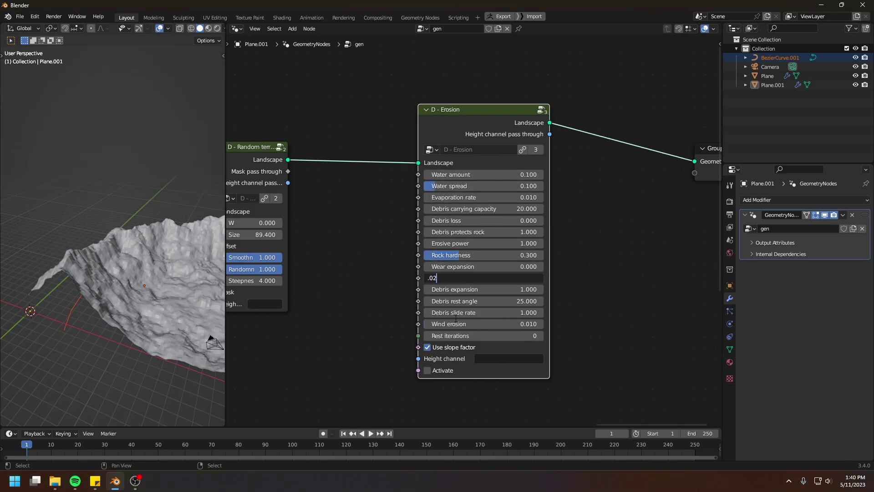
Set the erosion node's rest iterations to 10 and debris rest angle to 18.
left_click(467, 336)
type("10")
left_click(467, 312)
left_click(466, 301)
type("18")
key("Return")
middle_click_drag(479, 234, 484, 224)
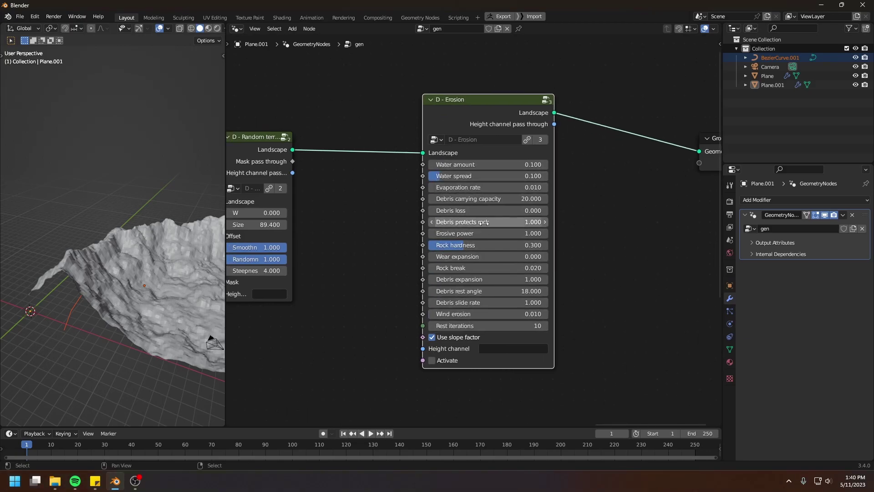
Set the erosion node's Debris protects rock value to 0.1.
left_click(495, 221)
type(".1")
key("Return")
left_click(613, 297)
Add an MU - Landscape node to the landscape mat material and link it to the Principled BSDF.
scroll(86, 297, "up", 4)
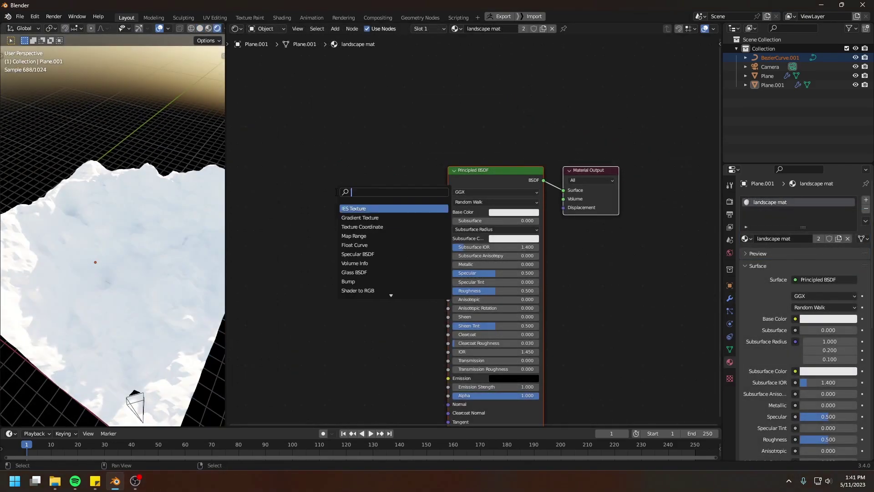
left_click(360, 203)
left_click(331, 162)
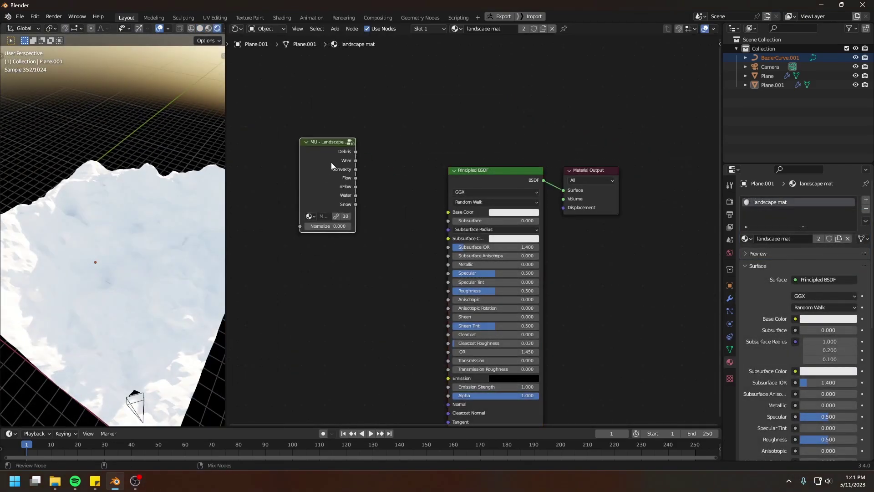
left_click_drag(352, 168, 446, 229)
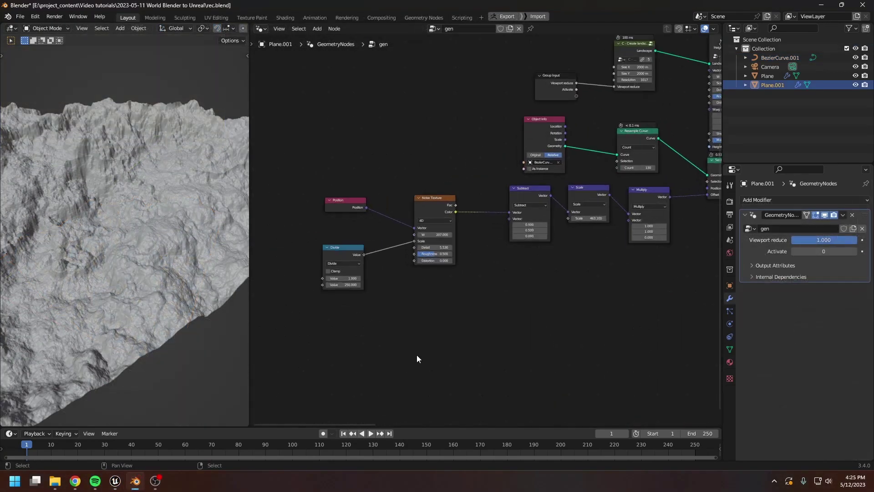
Examine the gen geometry node tree from the noise and curve inputs through the displacement nodes.
scroll(514, 343, "up", 2)
middle_click_drag(514, 343, 448, 343)
middle_click_drag(603, 324, 496, 385)
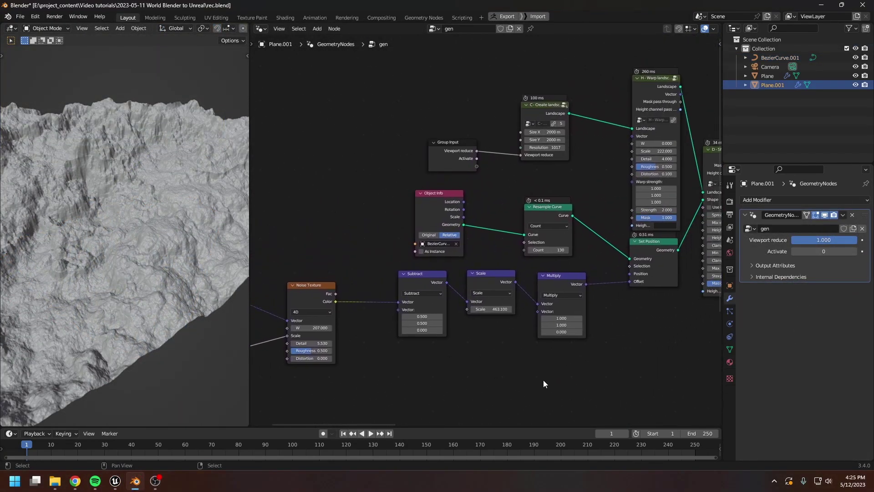
middle_click_drag(628, 375, 376, 338)
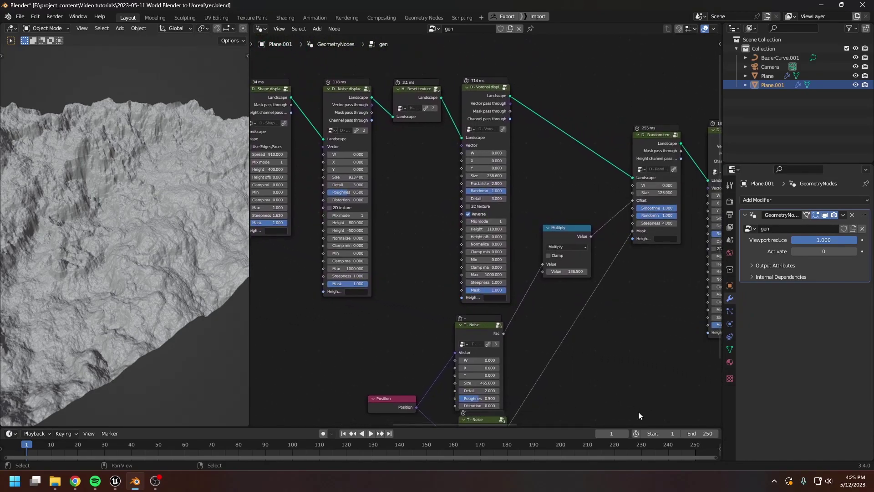
middle_click_drag(638, 411, 495, 425)
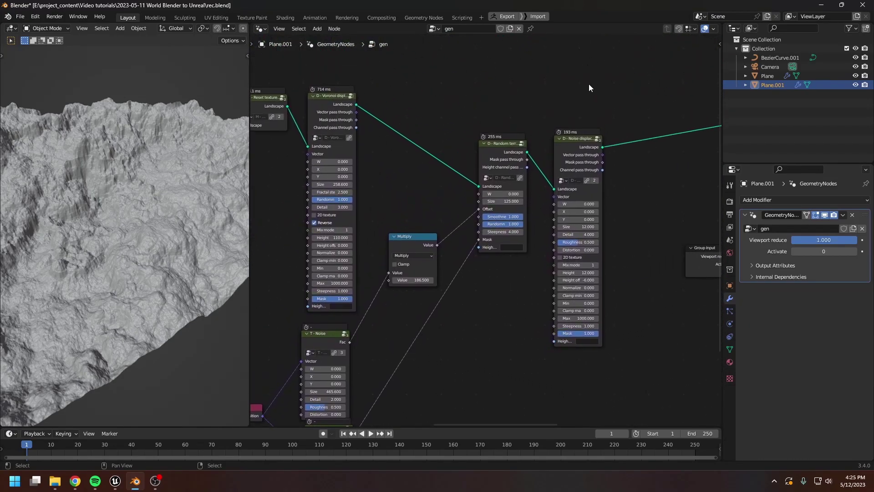
middle_click_drag(642, 94, 400, 122)
middle_click_drag(473, 134, 268, 123)
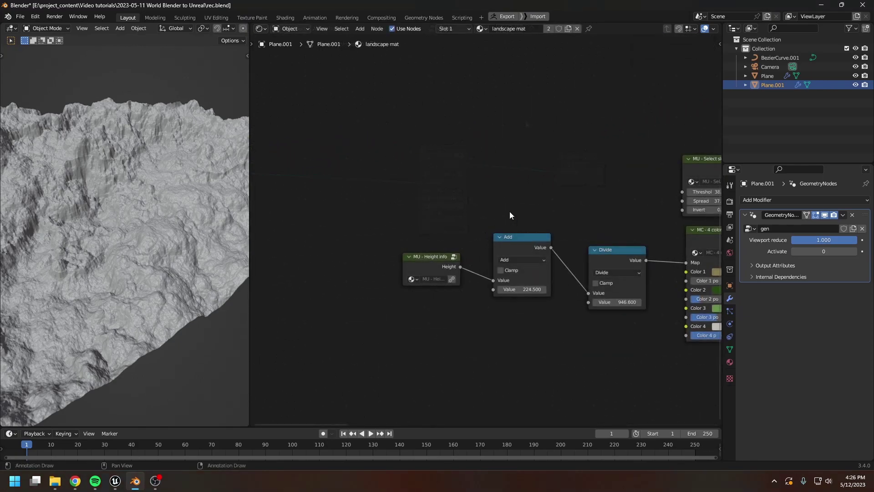
Examine the landscape mat shader tree from the height-based colour nodes through to the final shaders.
scroll(509, 211, "up", 2)
middle_click_drag(609, 182, 379, 188)
middle_click_drag(528, 112, 480, 209)
middle_click_drag(689, 219, 478, 197)
middle_click_drag(606, 301, 341, 201)
middle_click_drag(600, 114, 583, 188)
middle_click_drag(679, 284, 355, 265)
scroll(436, 263, "down", 6)
middle_click_drag(464, 290, 551, 285)
scroll(533, 269, "down", 6)
scroll(538, 271, "down", 3)
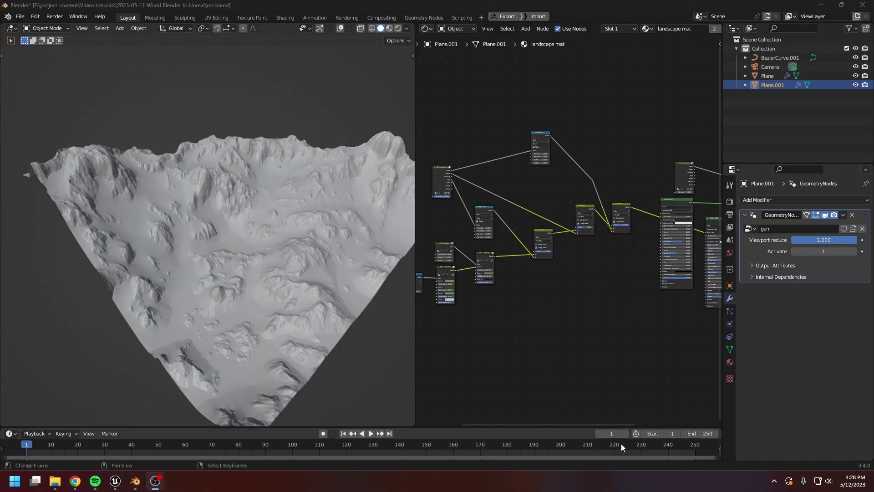
Preview the coloured terrain in rendered shading from several angles, ending back in solid shading.
middle_click_drag(223, 228, 267, 298)
key("z")
left_click(260, 234)
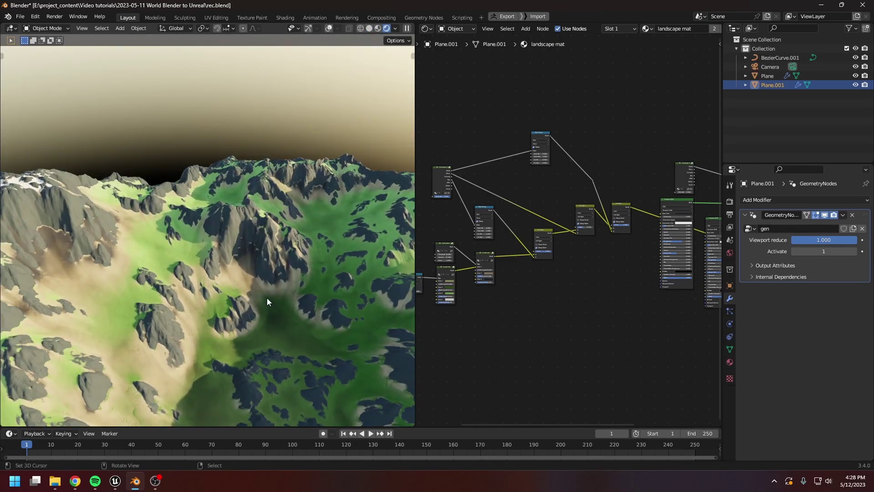
scroll(267, 297, "down", 1)
mouse_move(294, 326)
middle_mouse_down()
mouse_move(231, 302)
mouse_move(283, 354)
mouse_move(240, 288)
mouse_move(215, 291)
mouse_move(255, 312)
mouse_move(268, 285)
middle_mouse_up()
key("z")
left_click(261, 292)
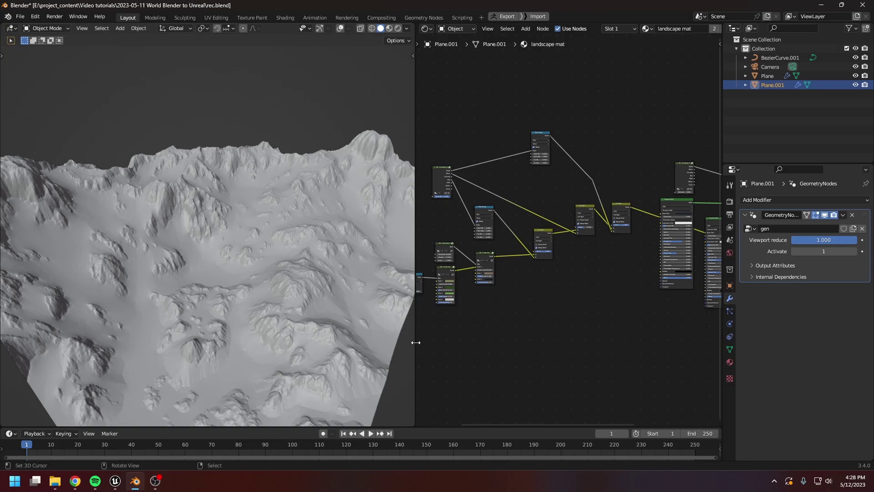
Narrow the 3D viewport and turn off viewport display of Plane.001's Geometry Nodes modifier.
left_click_drag(415, 342, 359, 343)
left_click(824, 215)
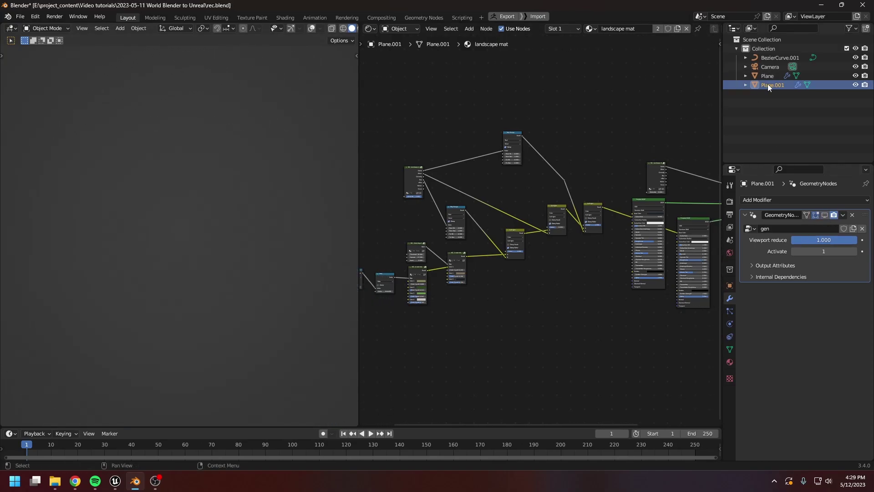
Duplicate Plane.001 and apply the Geometry Nodes modifier on the copy.
key("shift+d")
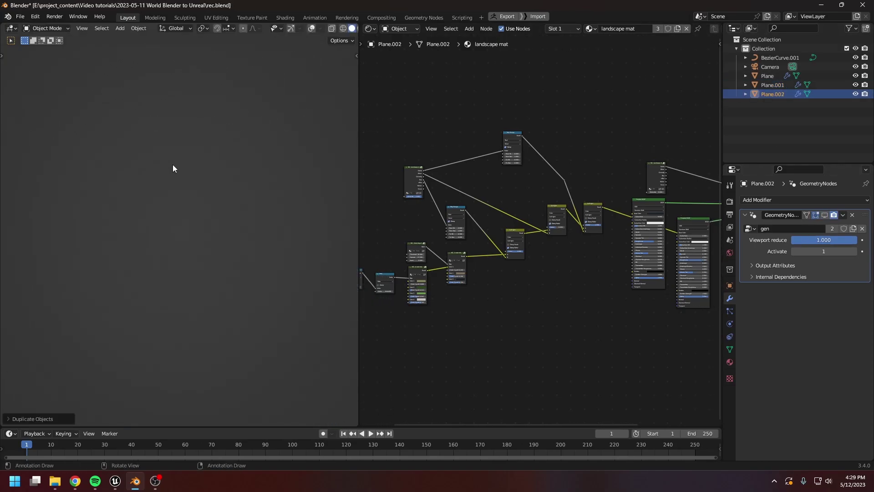
left_click(842, 215)
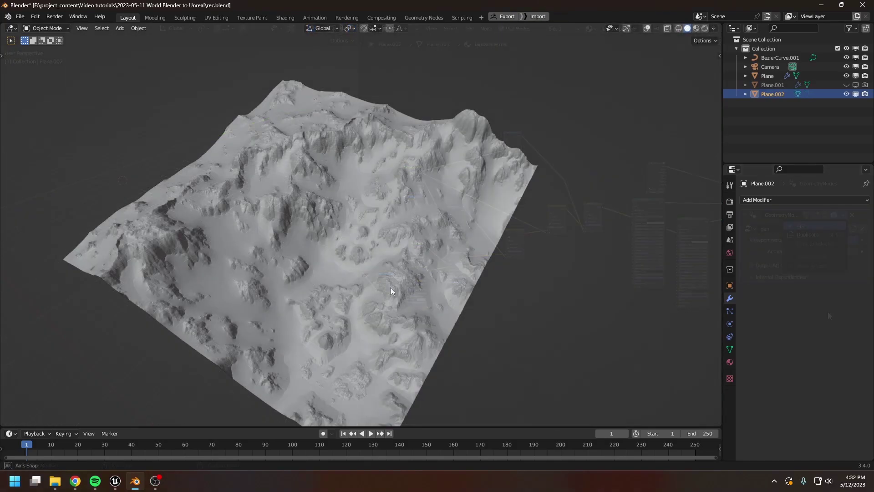
middle_click_drag(392, 289, 689, 269)
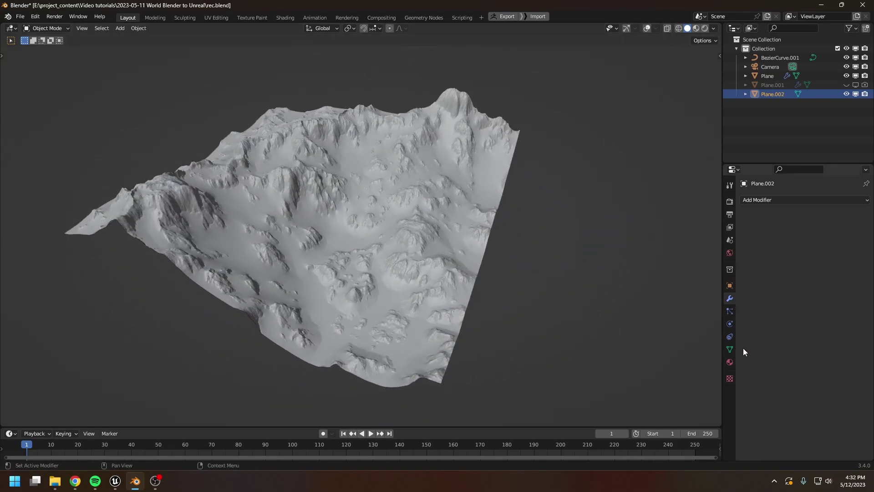
Convert Plane.002's uv_map attribute using the UV Map mode.
left_click(729, 350)
left_click(775, 375)
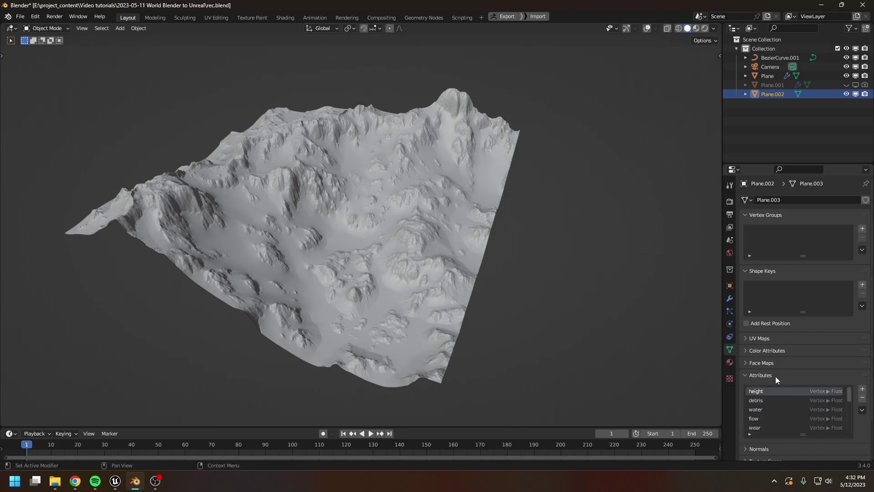
scroll(777, 414, "down", 5)
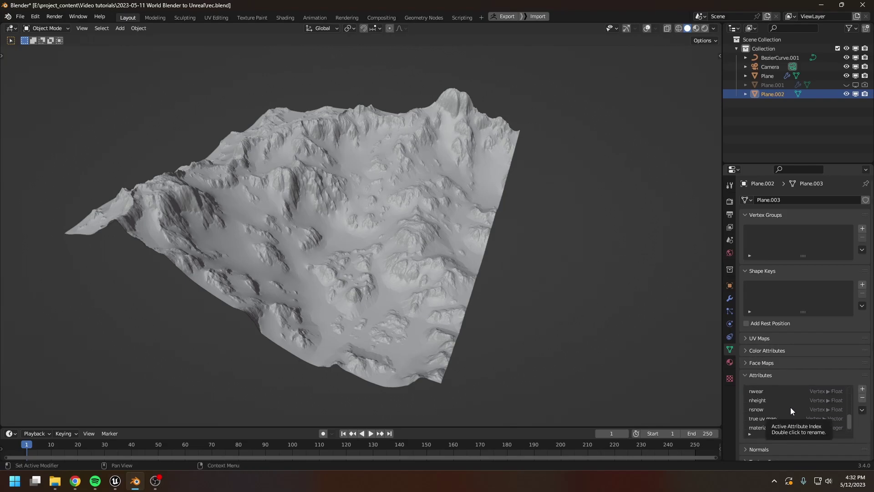
scroll(781, 414, "down", 1)
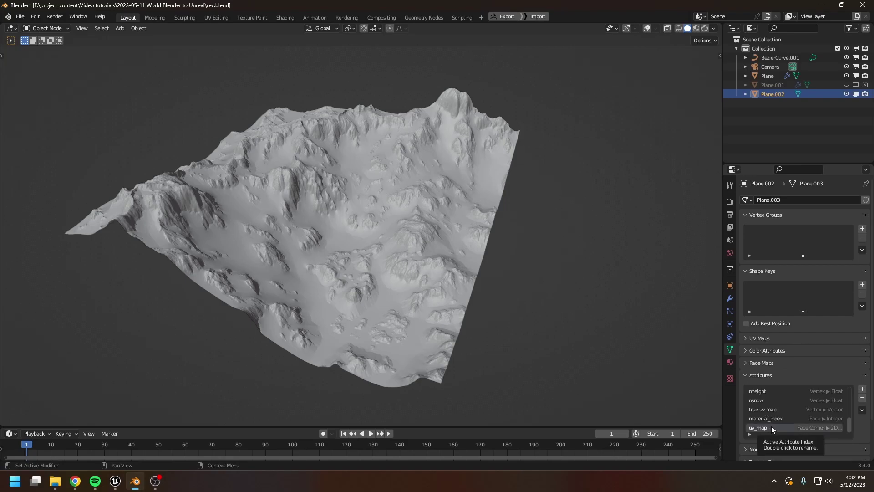
left_click(862, 410)
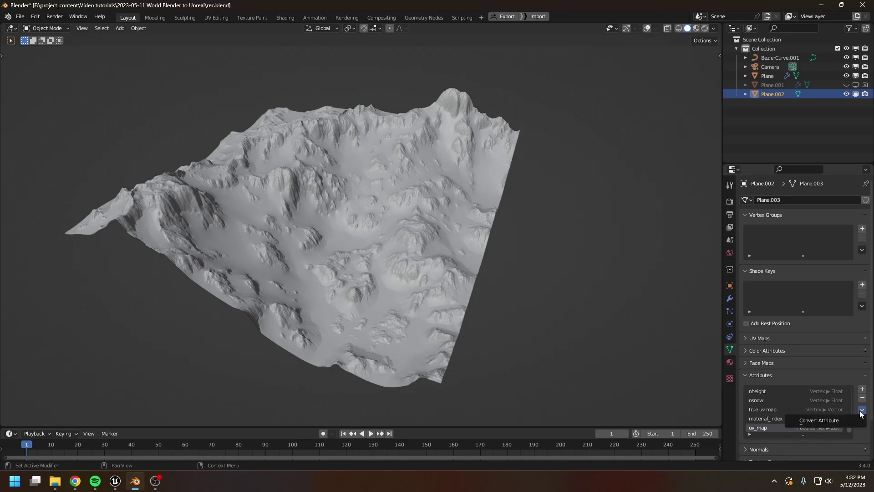
left_click(830, 420)
left_click(824, 422)
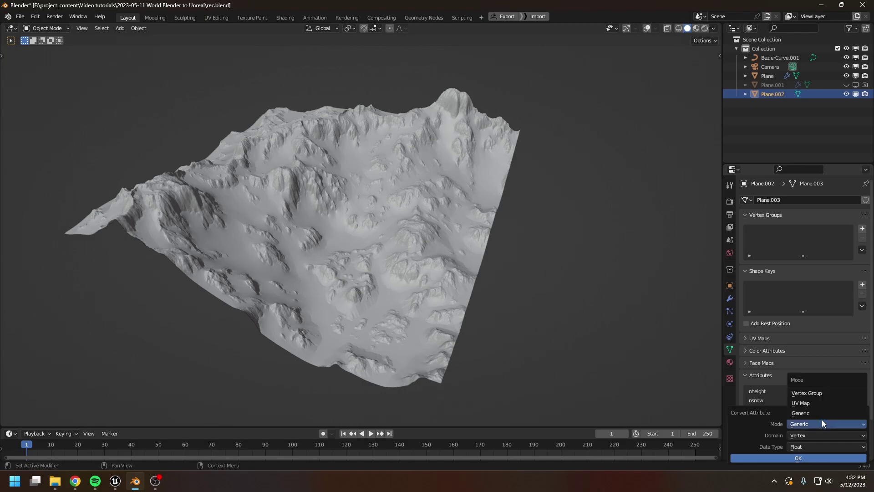
left_click(804, 404)
left_click(802, 437)
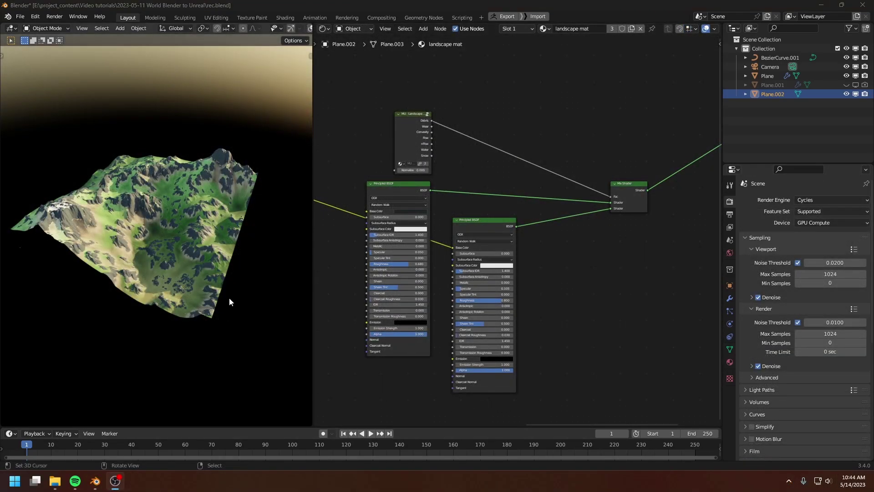
Duplicate the MU - Landscape node, place the copy above the Mix Shader and set its Normalize to 1.
middle_click_drag(229, 299, 220, 305)
middle_click_drag(503, 189, 533, 283)
scroll(532, 283, "up", 3)
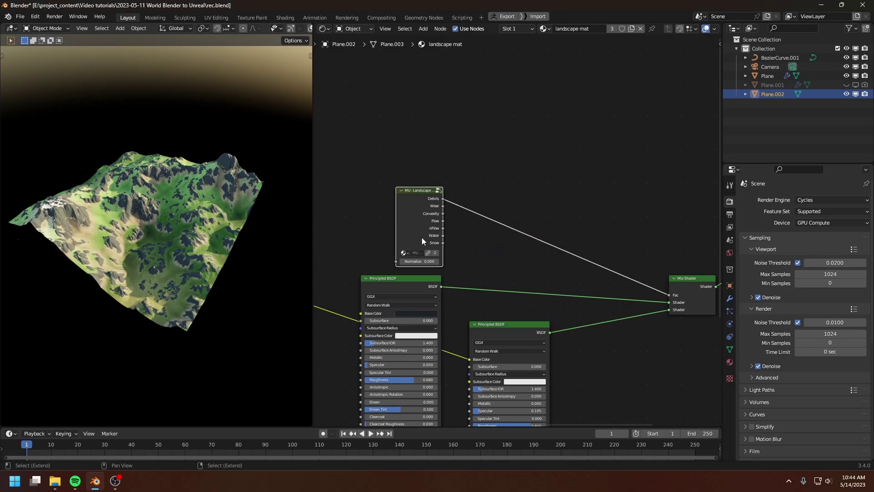
key("shift+d")
left_click(657, 112)
middle_click_drag(638, 230, 410, 216)
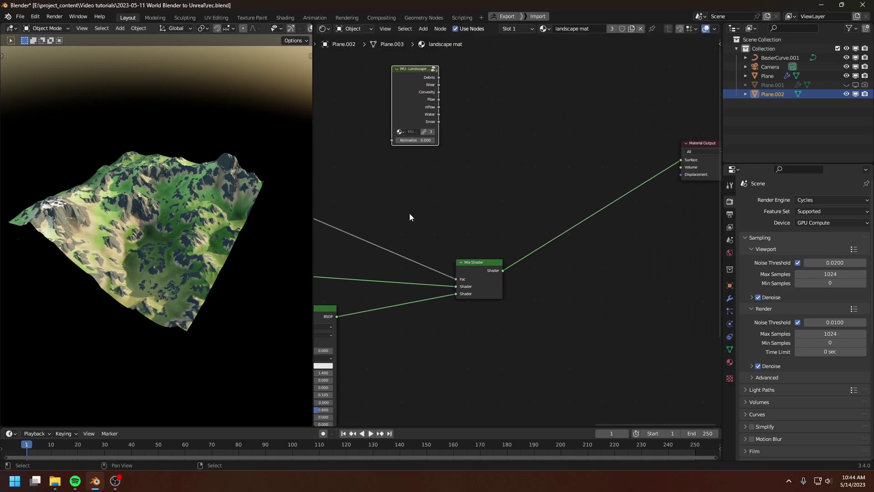
key("g")
left_click(403, 143)
middle_click_drag(421, 83, 441, 158)
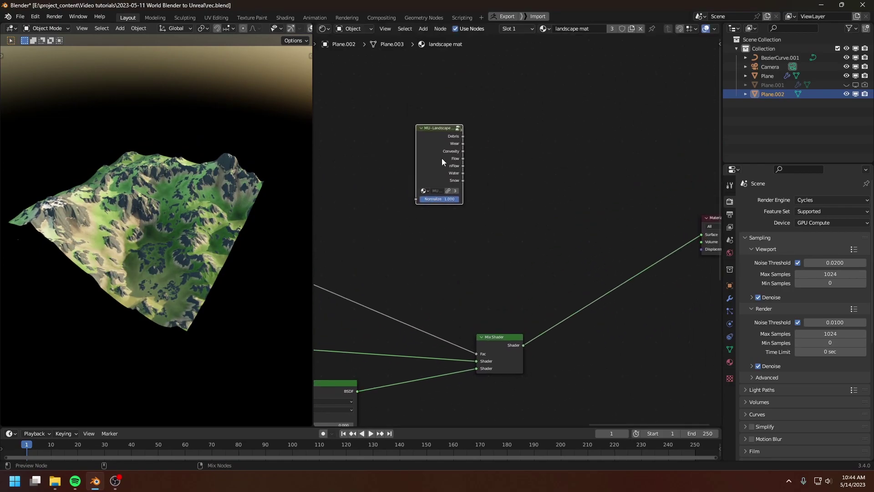
Preview the duplicated MU - Landscape node's outputs on the terrain in turn, from Debris through to Snow.
left_click(440, 155, "ctrl+shift")
left_click(440, 155, "ctrl+shift")
left_click(439, 155, "ctrl+shift")
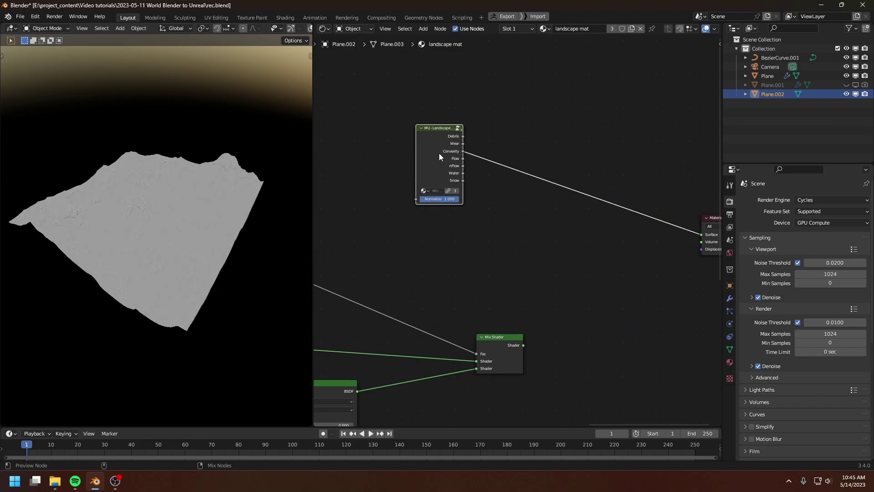
left_click(439, 155, "ctrl+shift")
left_click(439, 155, "ctrl+shift")
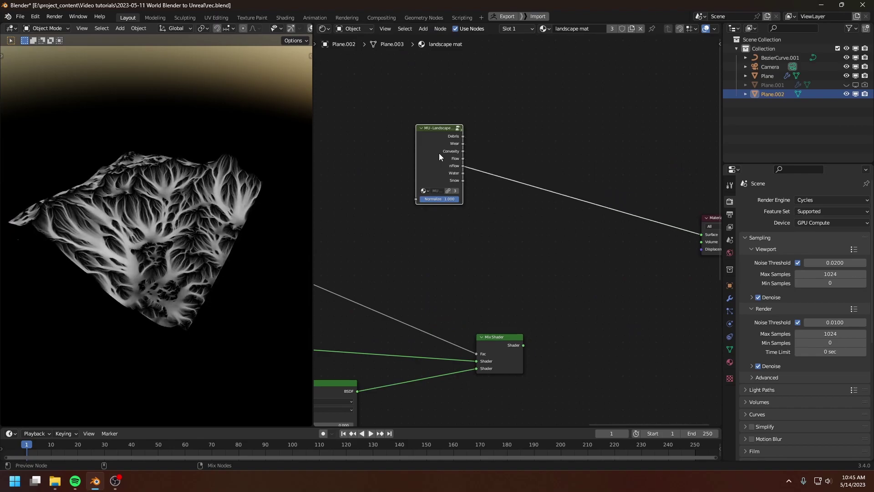
left_click(439, 155, "ctrl+shift")
left_click(439, 155, "ctrl+shift")
Add a Combine Color node fed by the landscape node's Debris, Wear and Convexity as Red, Green and Blue, and preview it.
left_click_drag(439, 157, 350, 148)
key("shift+a")
mouse_move(481, 222)
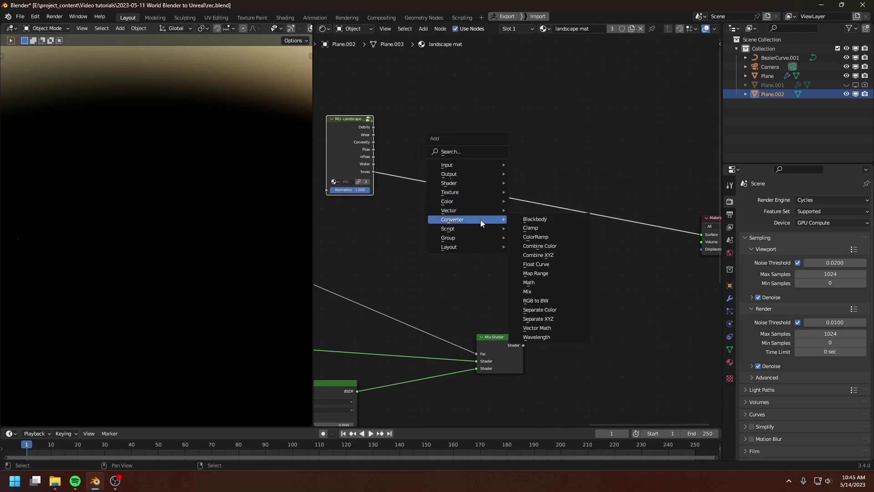
left_click(538, 250)
left_click(470, 109)
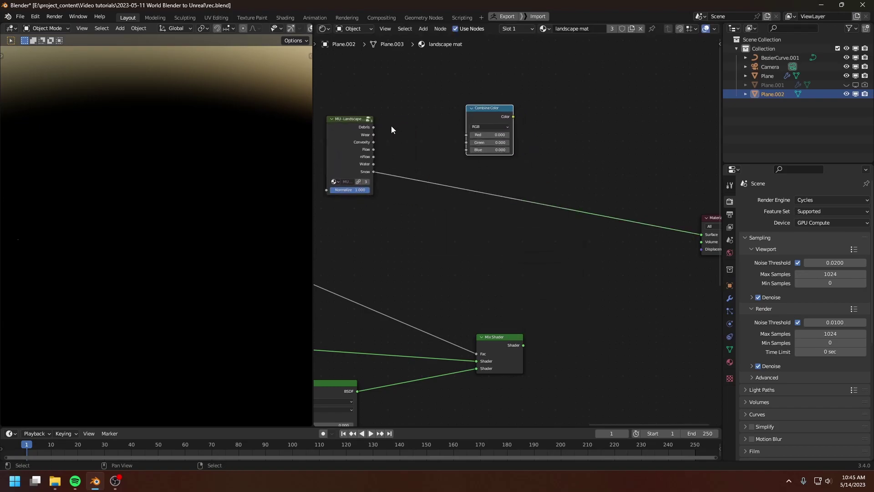
left_click_drag(373, 128, 466, 141)
left_click_drag(466, 149, 376, 141)
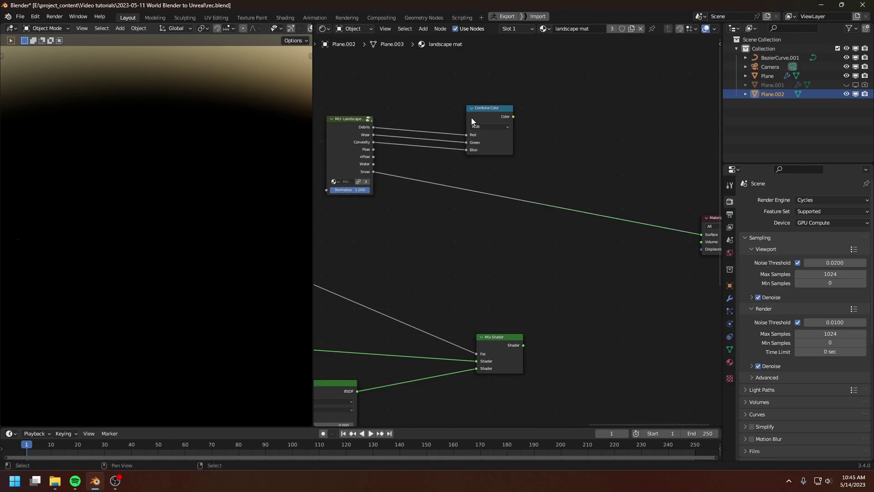
left_click_drag(472, 119, 482, 89)
left_click(482, 123, "ctrl+shift")
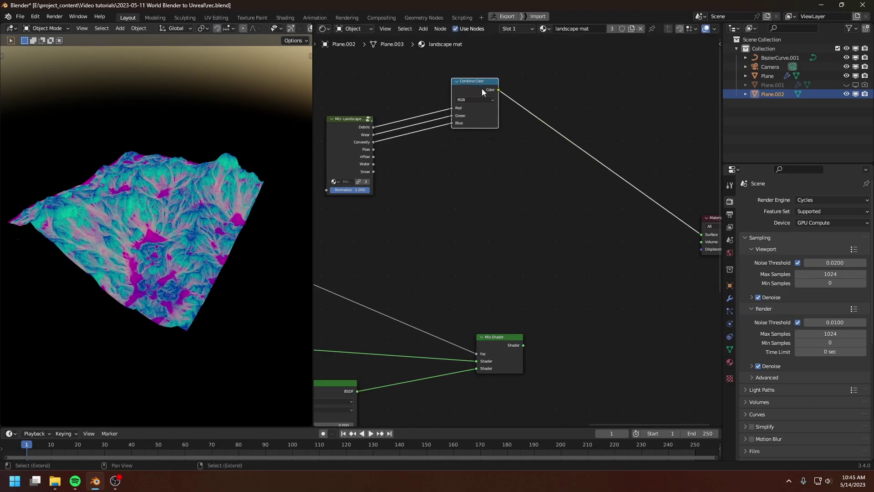
Duplicate the Combine Color node, link Flow to the copy's Red and Water to its Green, and preview it.
key("shift+d")
left_click(462, 154)
left_click_drag(373, 150, 437, 173)
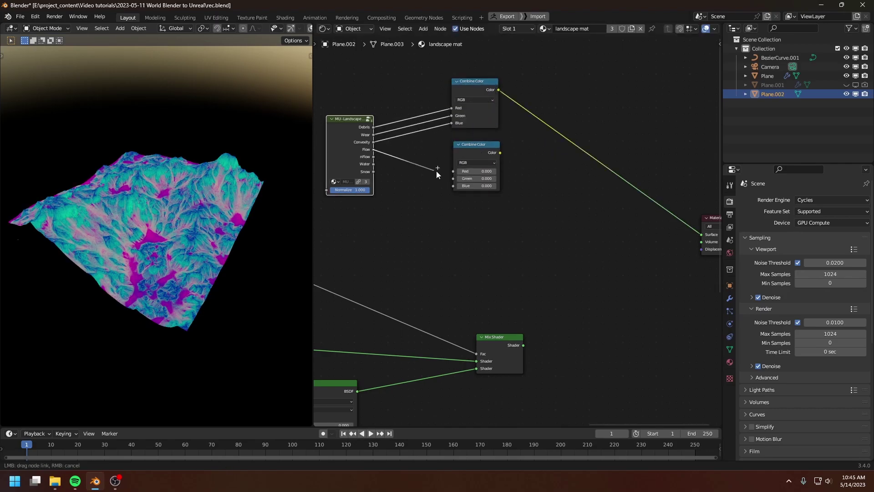
left_click(458, 168, "ctrl+shift")
left_click_drag(373, 164, 474, 153)
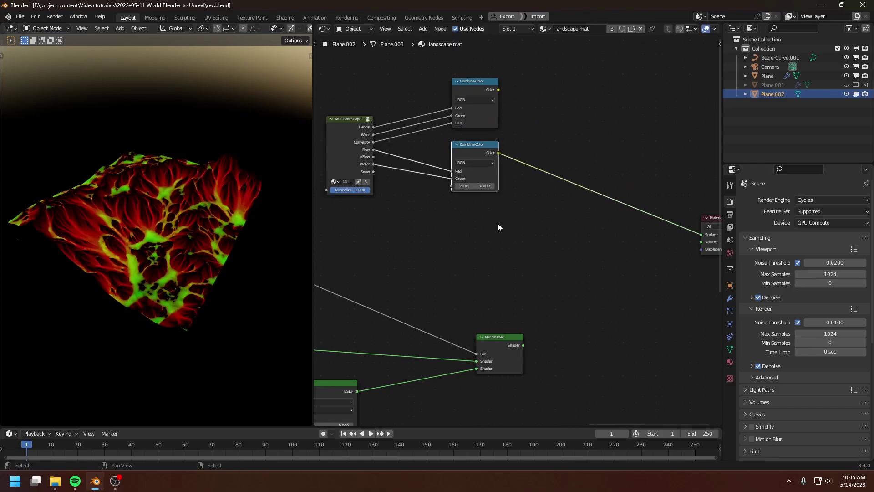
Add an Attribute node for nheight above the Combine Color nodes and preview it on the terrain.
middle_click_drag(550, 240, 641, 360)
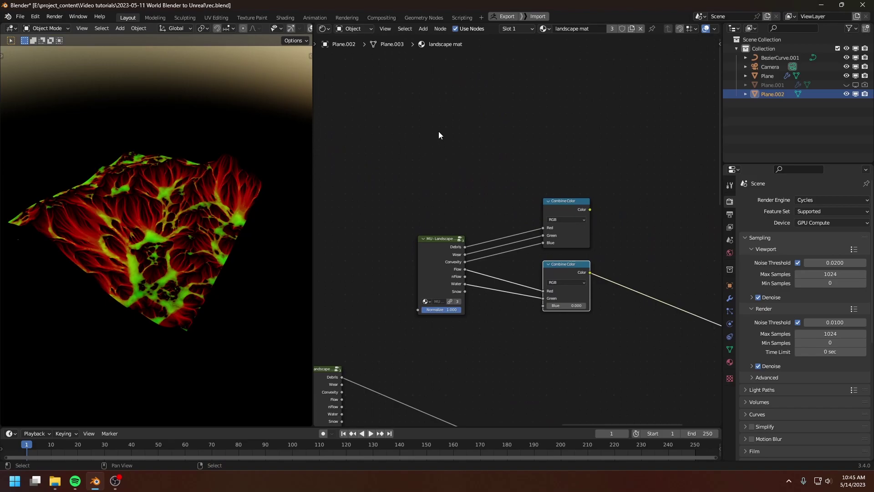
key("shift+a")
mouse_move(411, 70)
mouse_move(501, 69)
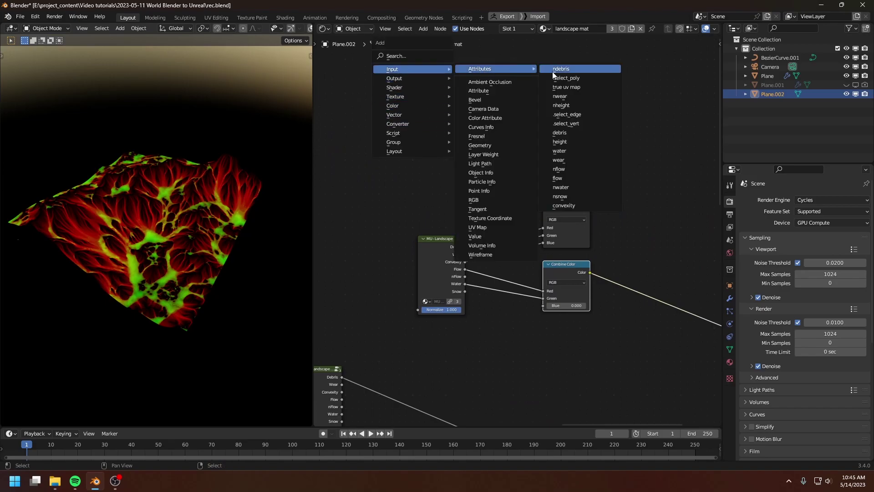
left_click(575, 105)
left_click(543, 128)
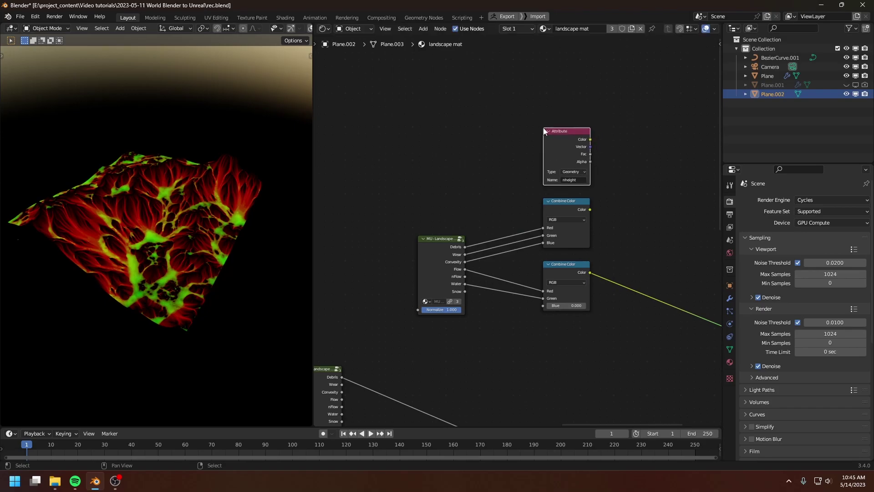
left_click(353, 135, "ctrl+shift")
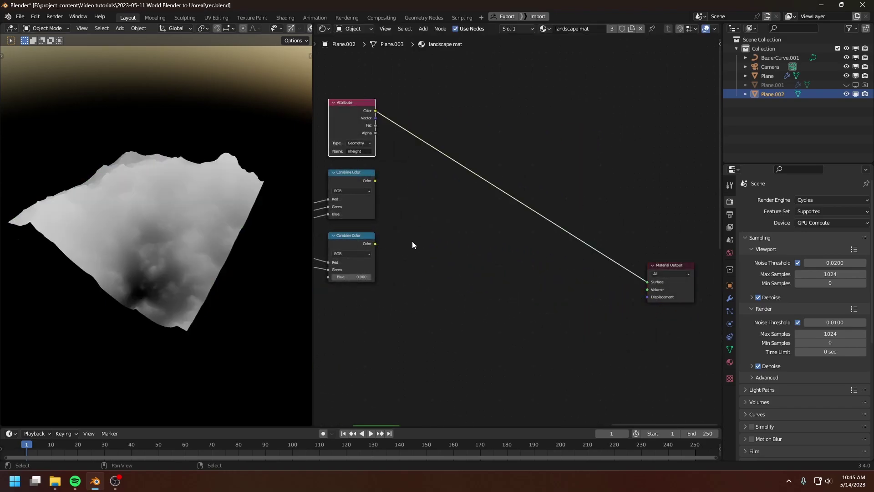
Split the 3D viewport into two stacked areas and turn the upper one into an Image Editor.
middle_click_drag(430, 262, 459, 251)
left_click_drag(310, 24, 311, 202)
left_click(11, 29)
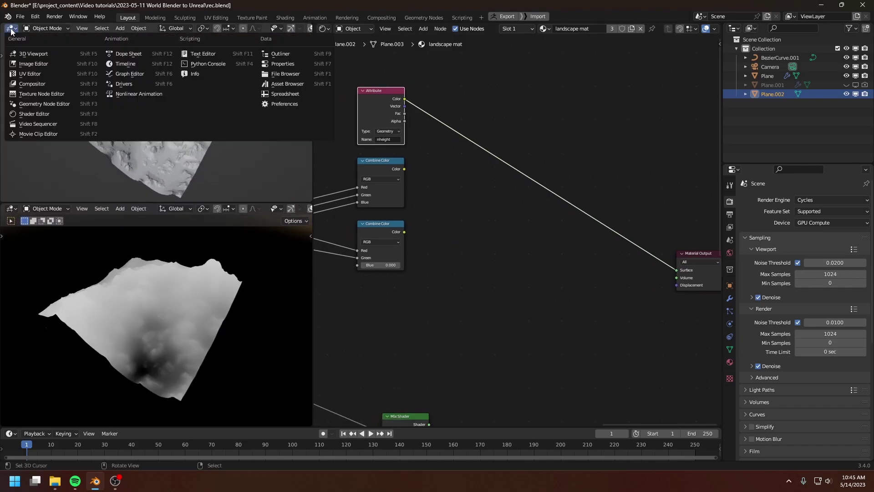
left_click(24, 65)
Create blank 1017 × 1017 px, 32-bit float images named height, Data 1 and Data 2.
left_click(138, 29)
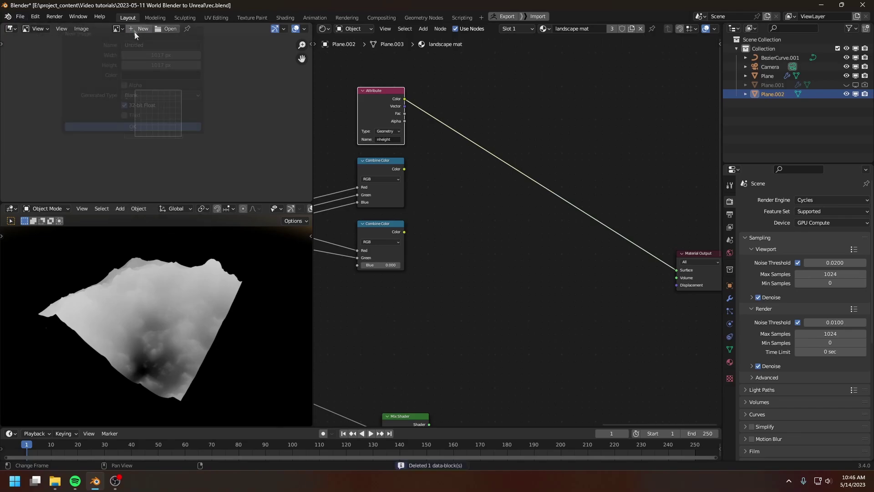
left_click(165, 47)
type("height")
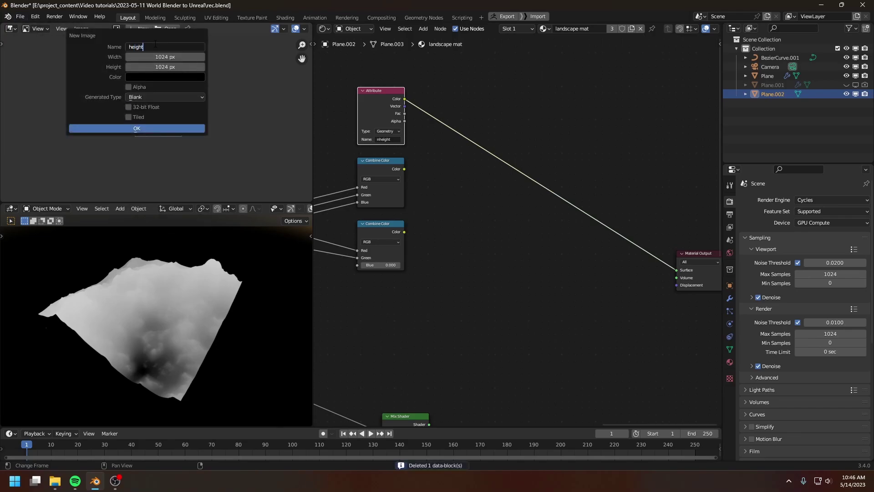
left_click_drag(177, 57, 177, 68)
type("1017")
key("Return")
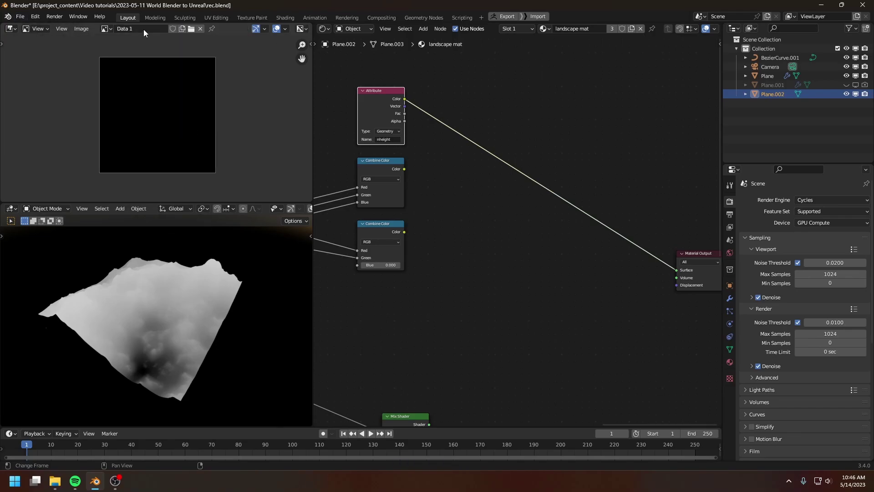
type("Da")
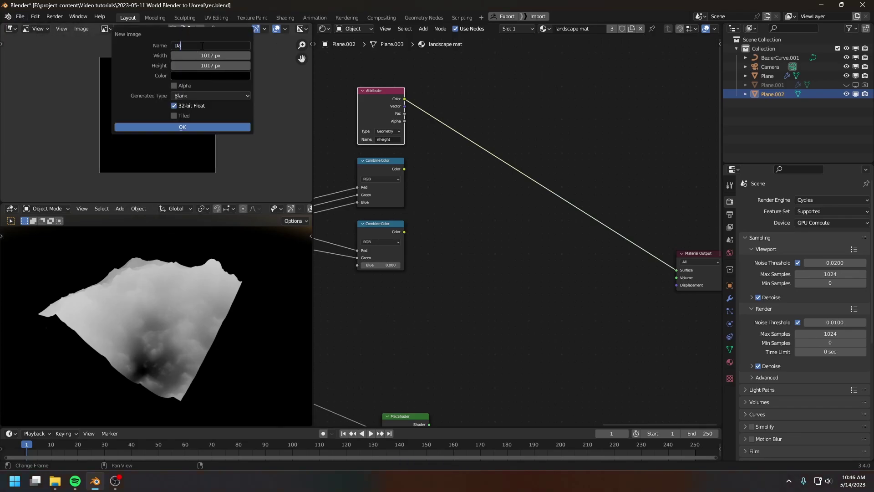
type("ta 2")
key("Return")
Add an Image Texture node beside the Combine Color nodes, assign the height image and set its color space to Linear.
key("shift+a")
middle_click_drag(455, 270, 500, 285)
mouse_move(440, 210)
left_click(485, 278)
left_click(432, 178)
left_click(442, 206)
left_click(453, 230)
Bake the nheight attribute to the height image with render Max Samples set to 8 and Bake Type set to Emit.
left_click(474, 119)
scroll(771, 312, "down", 1)
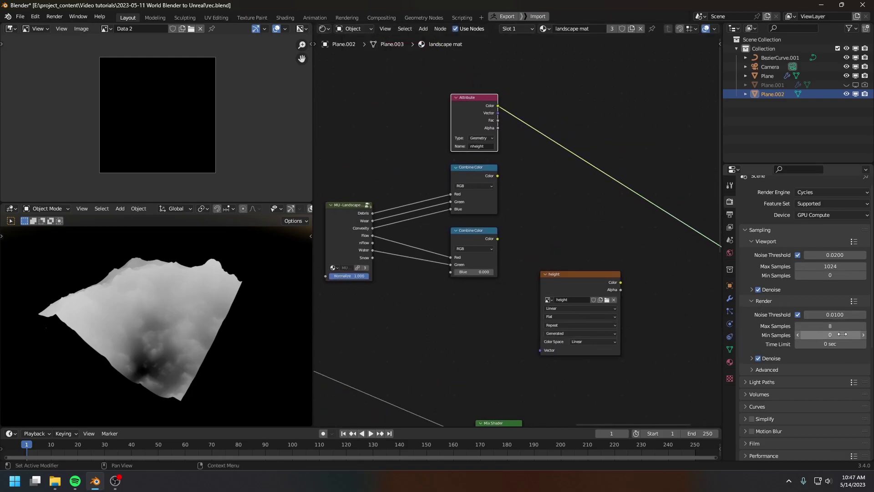
scroll(774, 333, "down", 10)
left_click(772, 293)
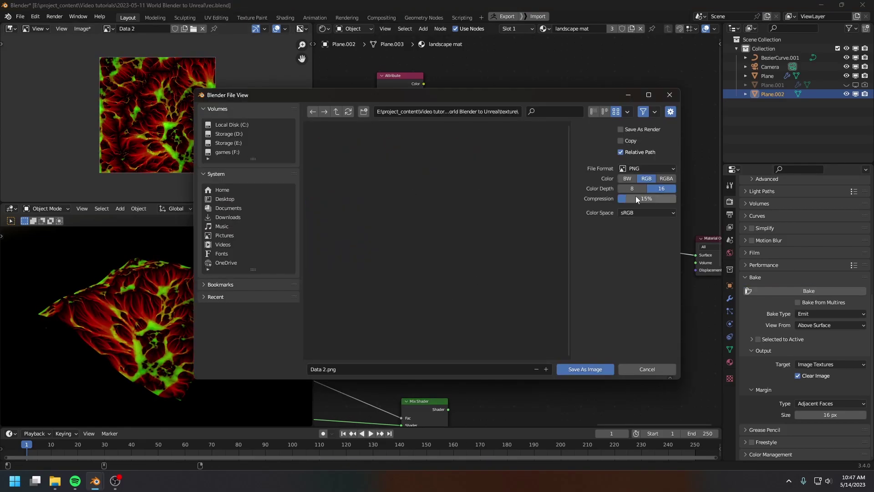
Save the Data 2 image as an 8-bit RGB PNG in the texture folder with Non-Color color space.
left_click(637, 189)
left_click(636, 213)
left_click(621, 273)
left_click(588, 368)
Show the Data 1 image and save it as an 8-bit RGB PNG in the texture folder.
left_click(107, 31)
left_click(125, 46)
key("shift+alt+s")
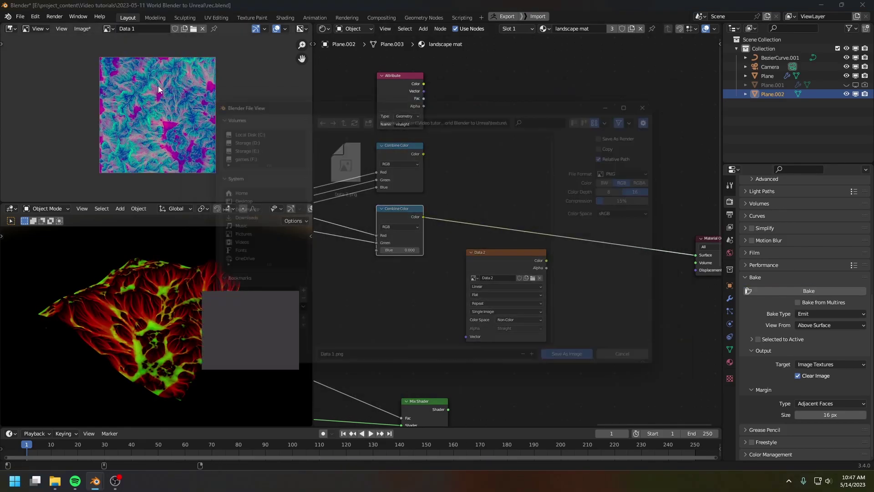
left_click(636, 189)
left_click(596, 371)
Show the height image and save it as a 16-bit BW PNG with Non-Color color space.
left_click(106, 29)
left_click(133, 74)
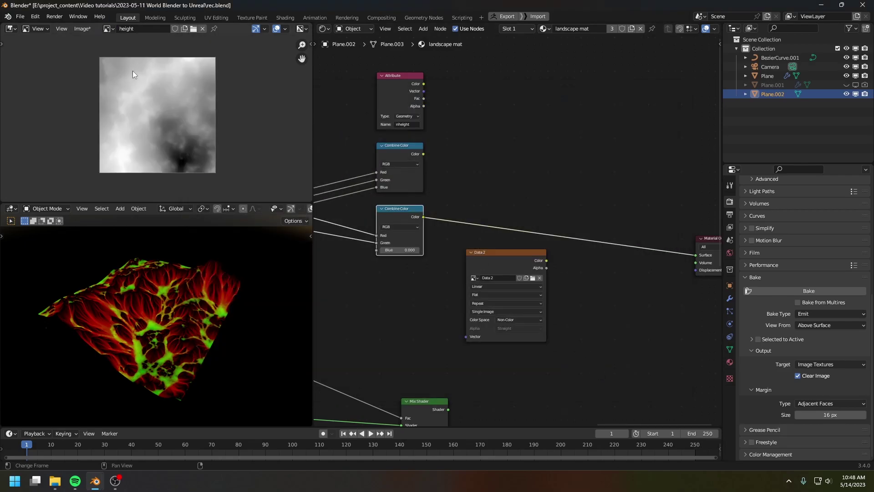
key("shift+alt+s")
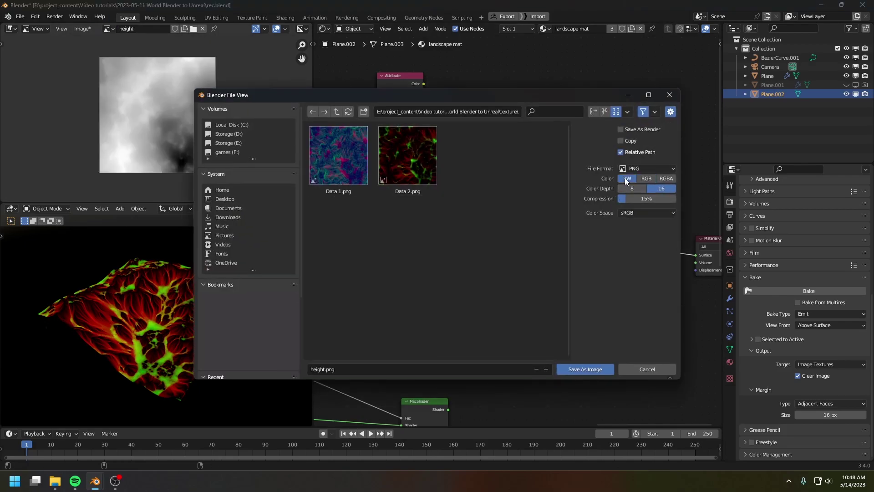
left_click(646, 212)
left_click(636, 270)
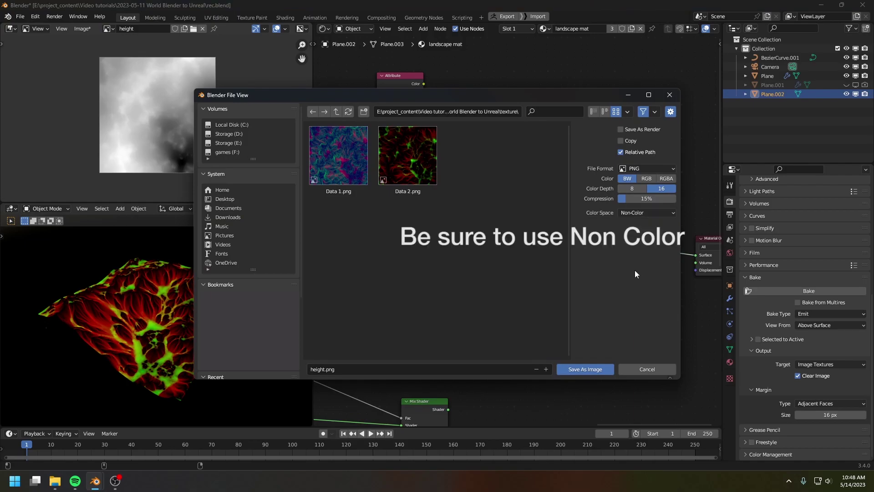
left_click(588, 368)
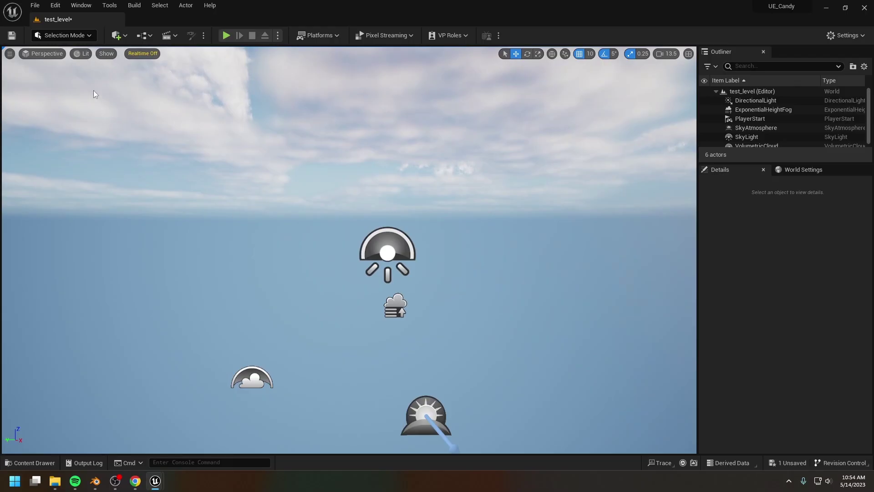
In Unreal Editor, enter Landscape mode and load the height image as the heightmap file for a new landscape.
left_click(63, 35)
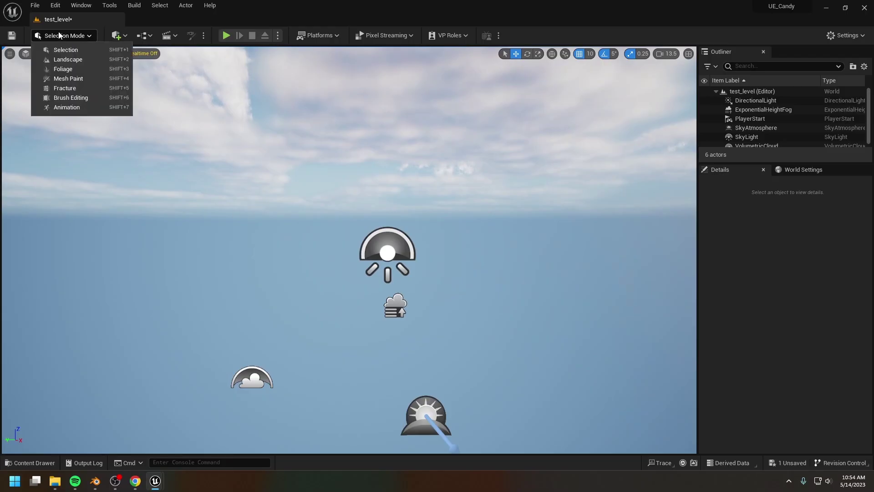
left_click(63, 59)
left_click(102, 144)
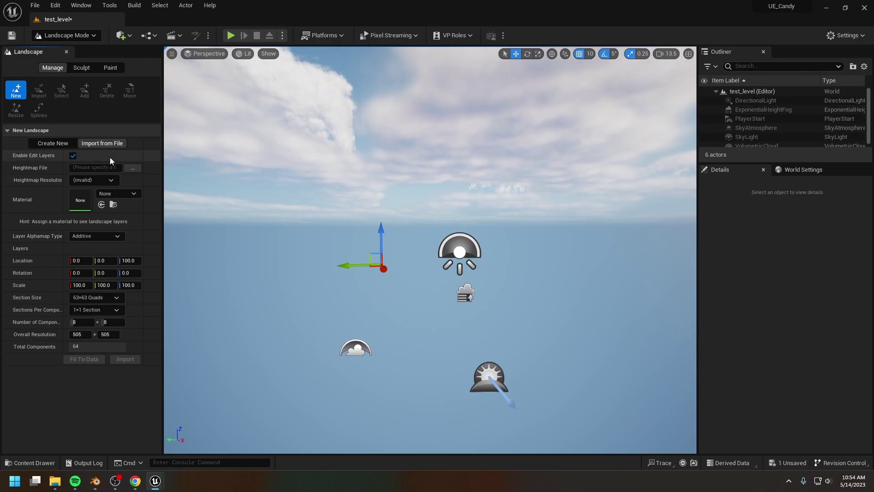
left_click(127, 171)
double_click(212, 117)
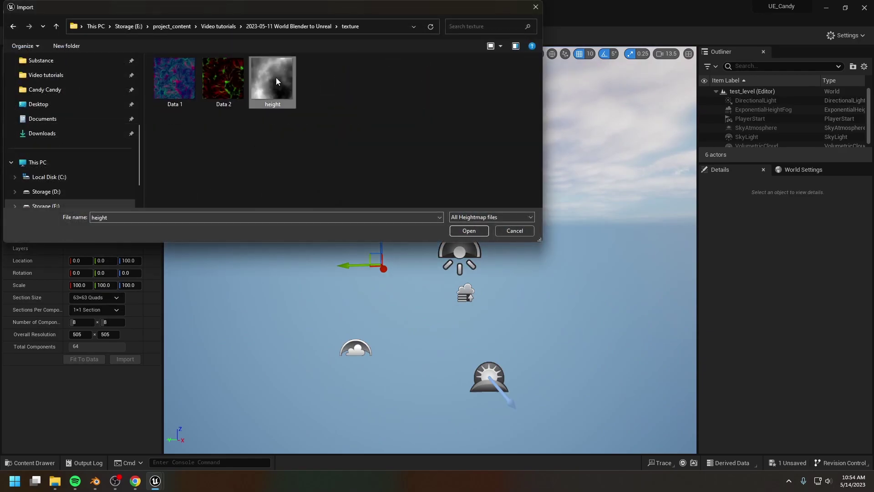
left_click(459, 230)
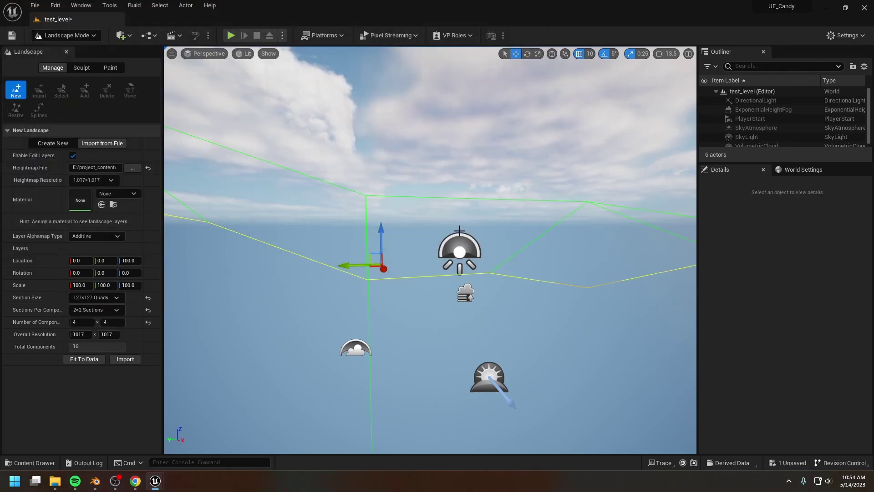
Set the new landscape's Z scale to 50 and import it.
key("s")
right_click_drag(376, 263, 383, 314)
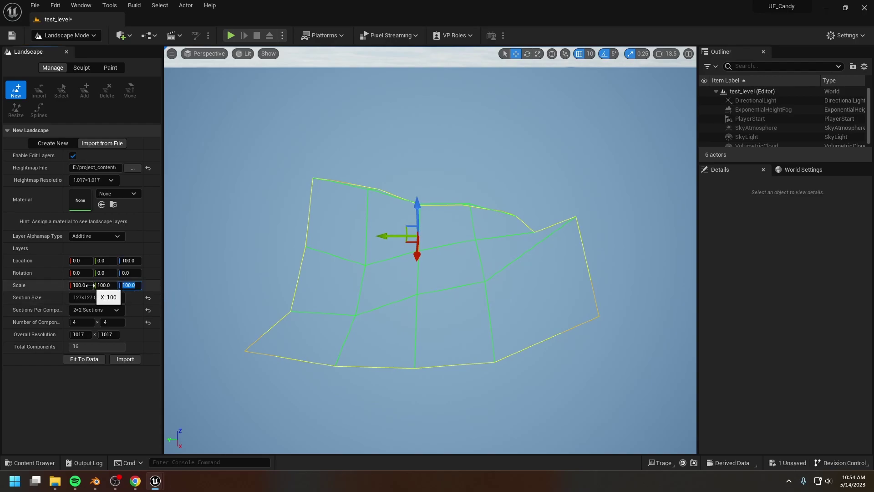
type("50")
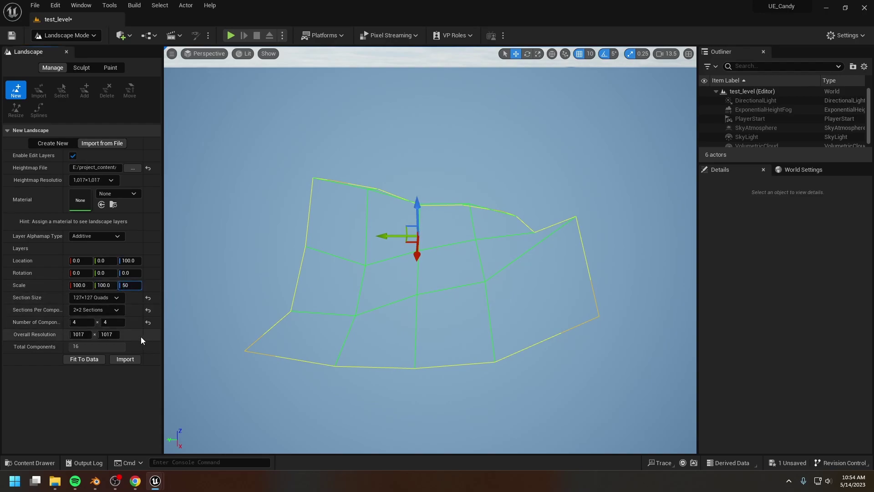
left_click(82, 403)
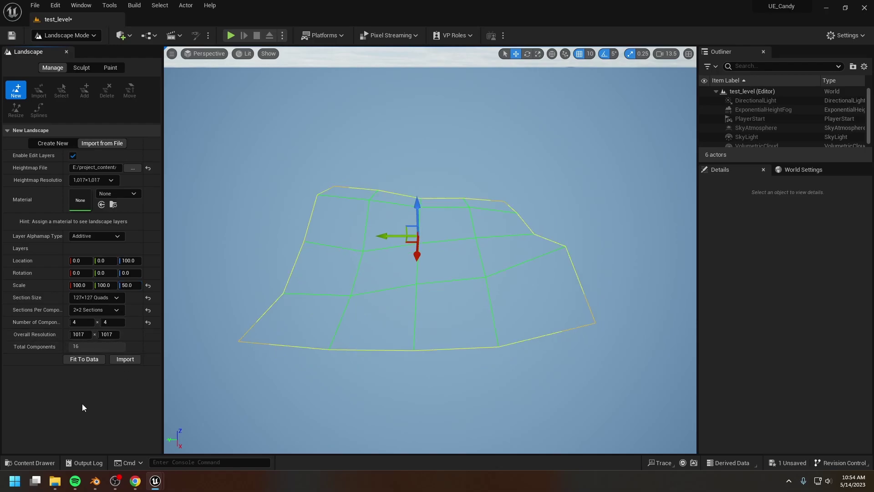
left_click(126, 359)
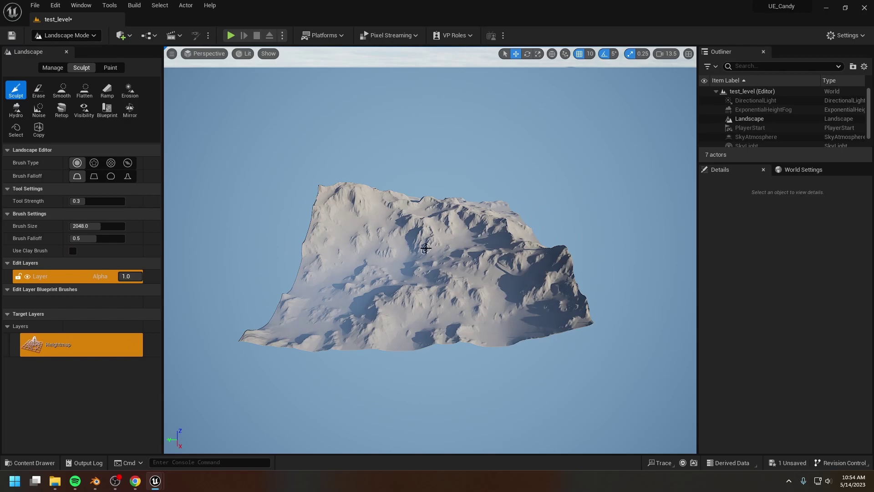
Return to Selection mode, select the imported landscape and frame it to inspect its relief.
left_click(85, 37)
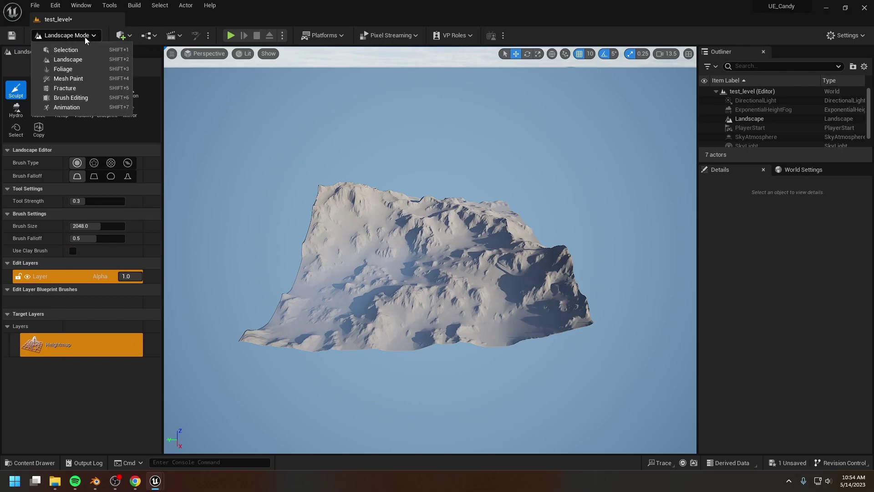
left_click(79, 45)
left_click(403, 268)
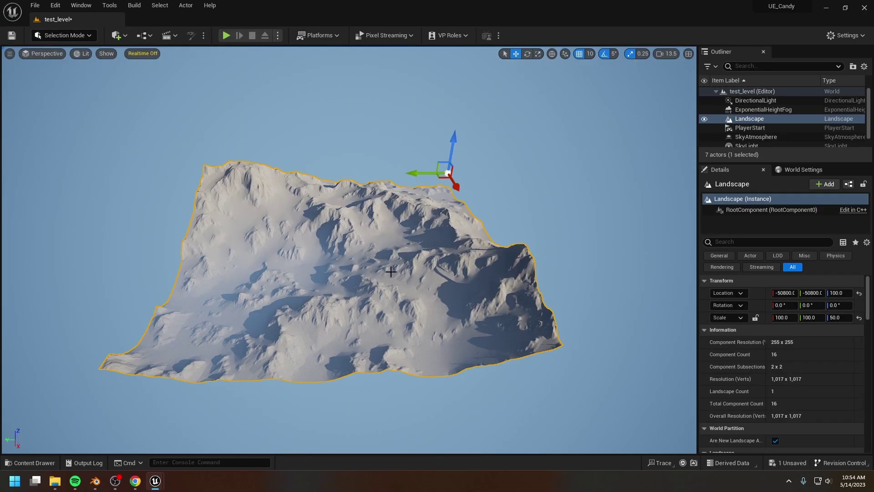
key("f")
left_click_drag(326, 272, 473, 237, "alt")
right_click_drag(327, 272, 327, 272)
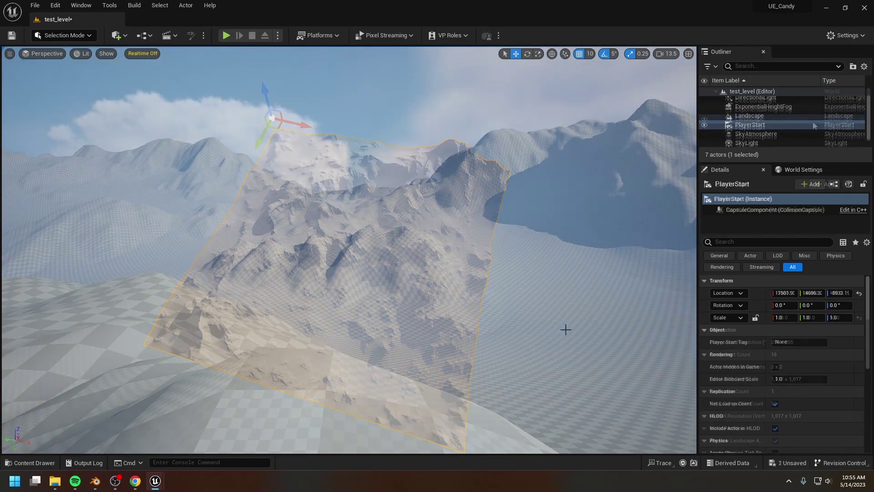
Import the Data 1 and Data 2 images from the texture folder into the project's Content folder.
key("ctrl+space")
right_click(478, 353)
mouse_move(474, 370)
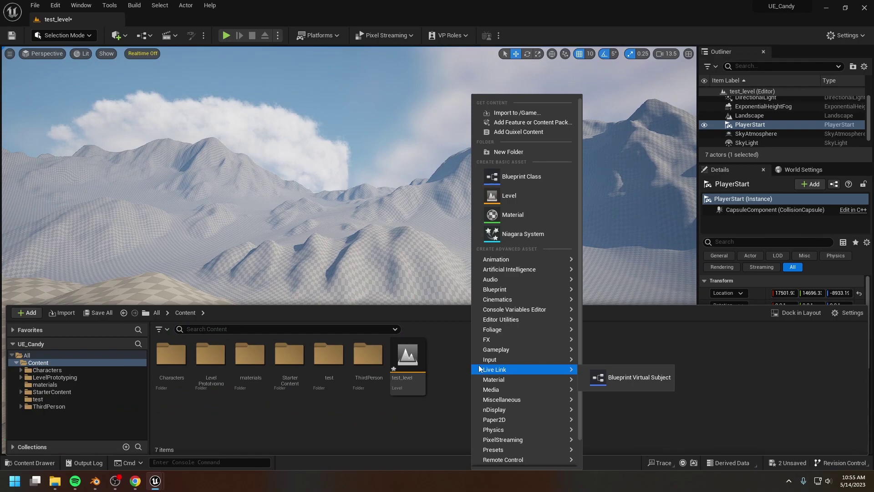
left_click(509, 110)
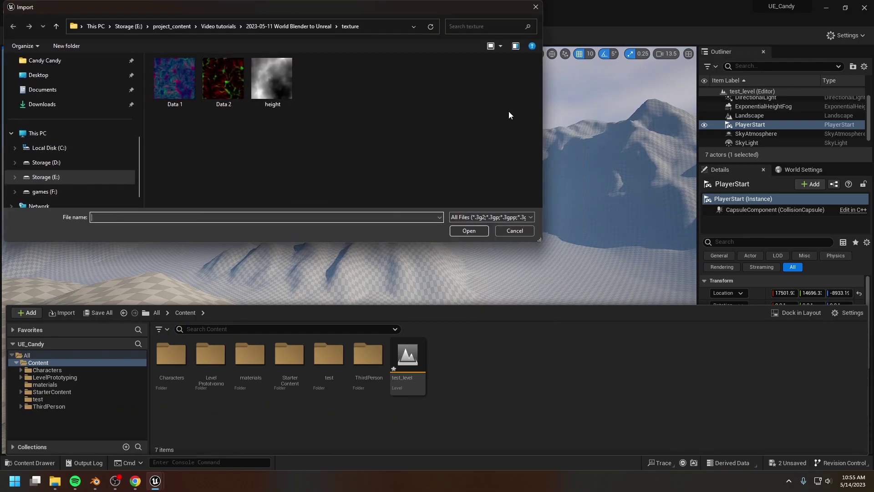
left_click(222, 108, "ctrl")
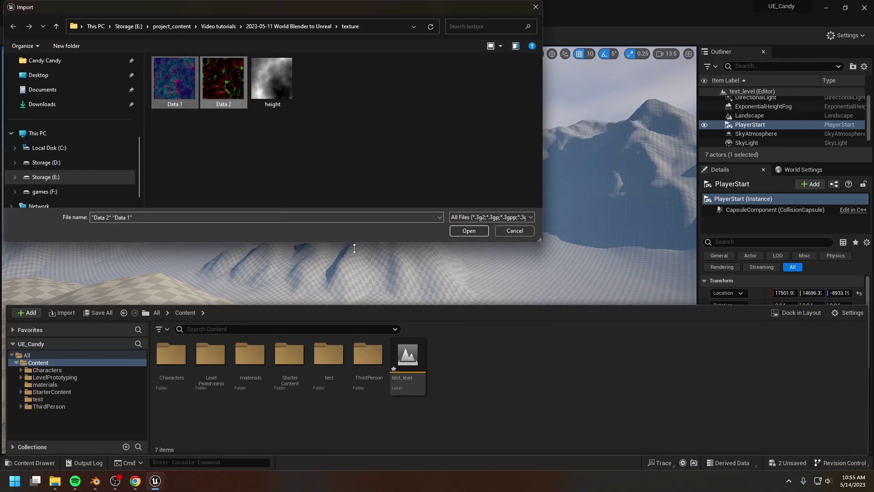
left_click(475, 230)
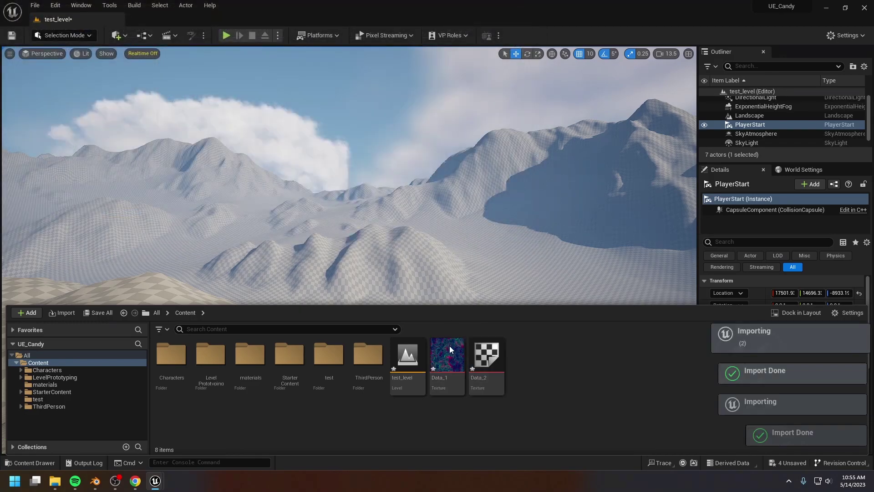
Select test_level together with the Data_1 and Data_2 textures and save all three assets.
left_click(407, 358)
left_click(447, 358, "ctrl")
left_click(487, 359, "ctrl")
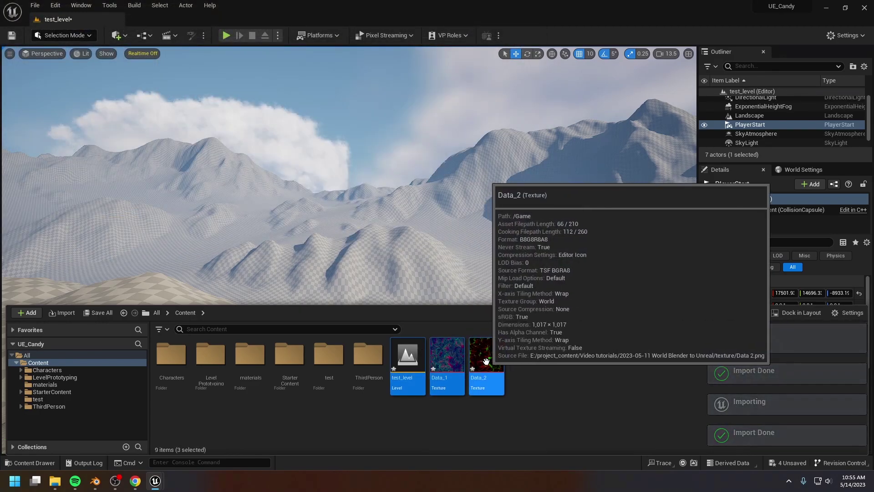
right_click(490, 364)
left_click(516, 217)
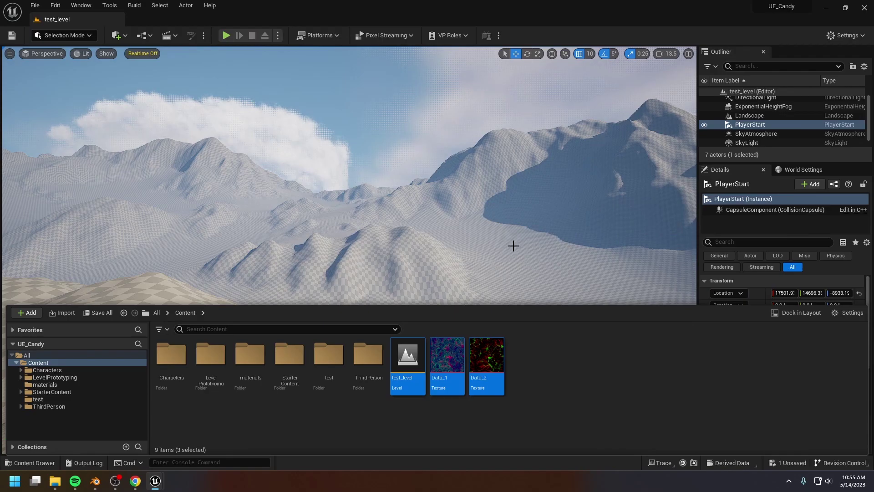
Play the level in the editor and walk forward across the landscape.
key("alt+p")
key("w")
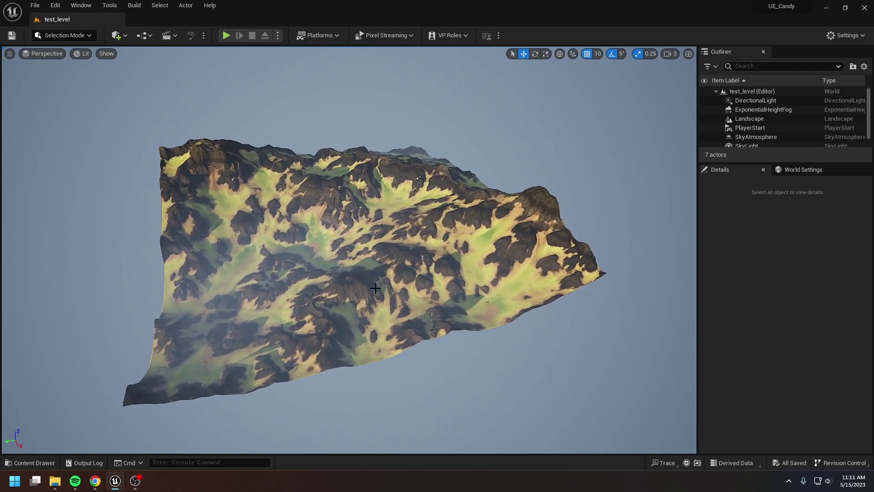
Select the textured landscape and frame it to inspect its material from above.
right_click_drag(375, 288, 375, 353)
left_click(363, 229)
key("f")
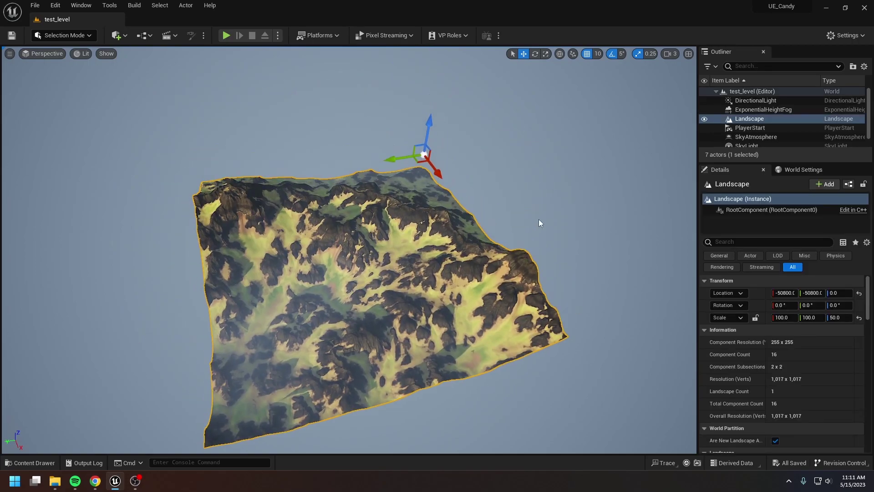
left_click(528, 236)
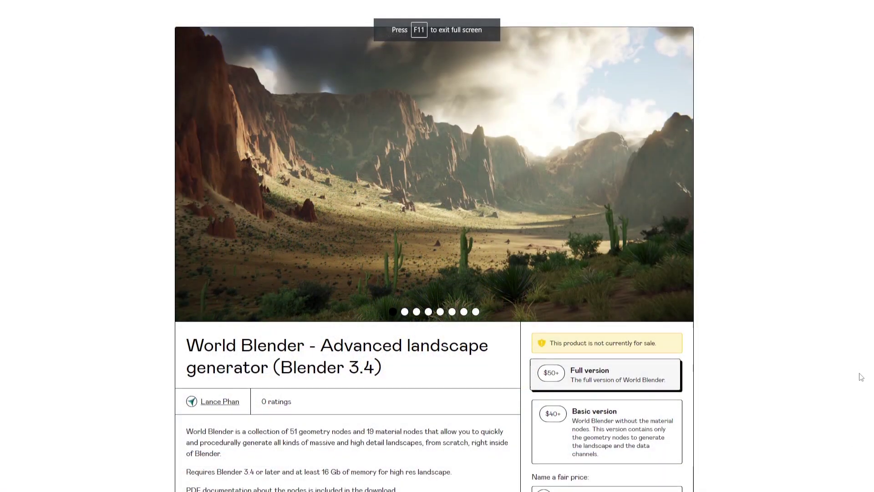
On the World Blender Gumroad page, read through the sections on erosion, fractal displacement, custom displacement and texturing.
scroll(859, 372, "down", 5)
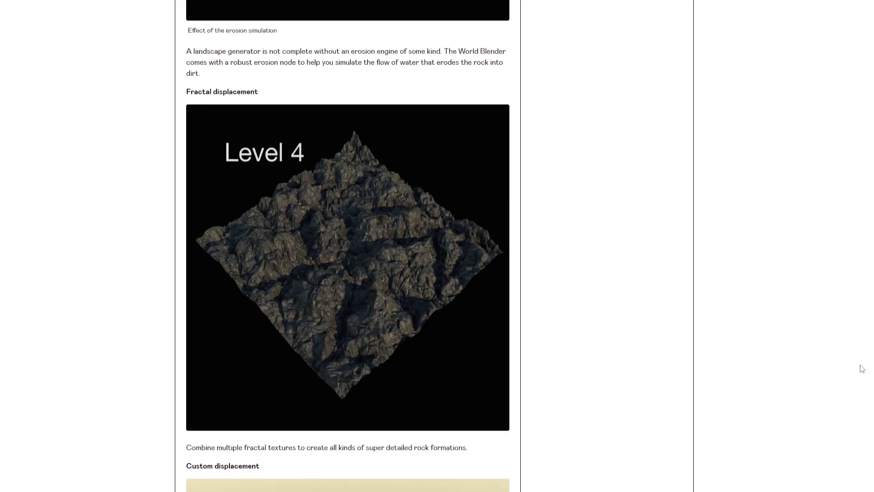
scroll(862, 368, "down", 7)
scroll(862, 369, "down", 6)
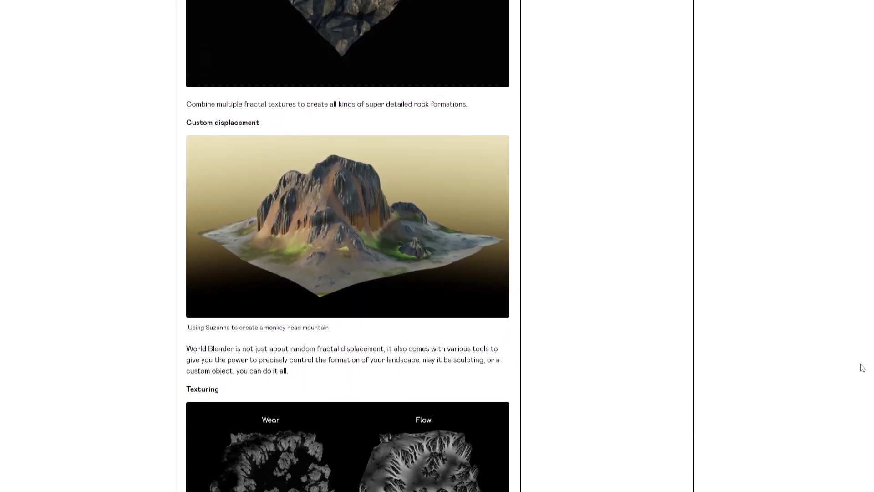
scroll(862, 365, "down", 9)
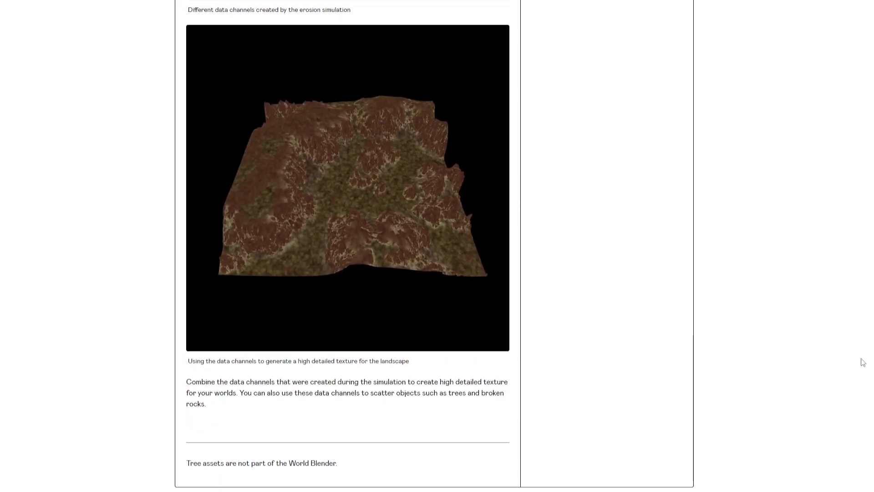
scroll(863, 361, "down", 2)
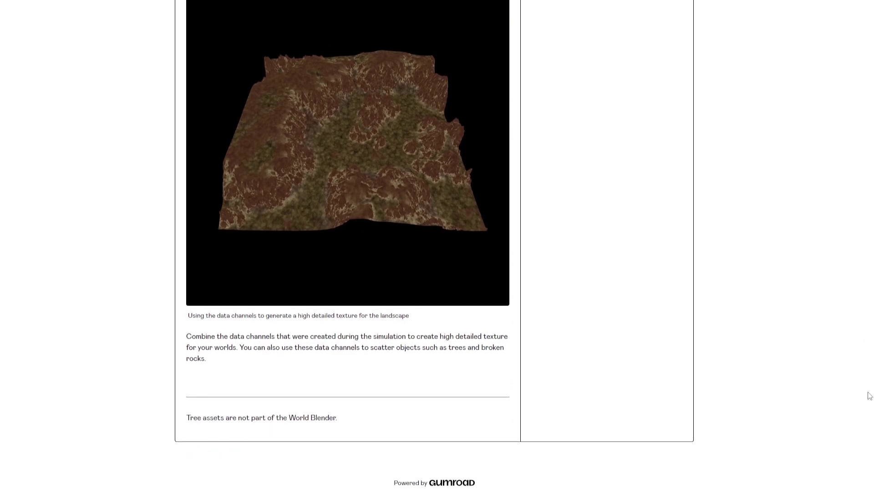